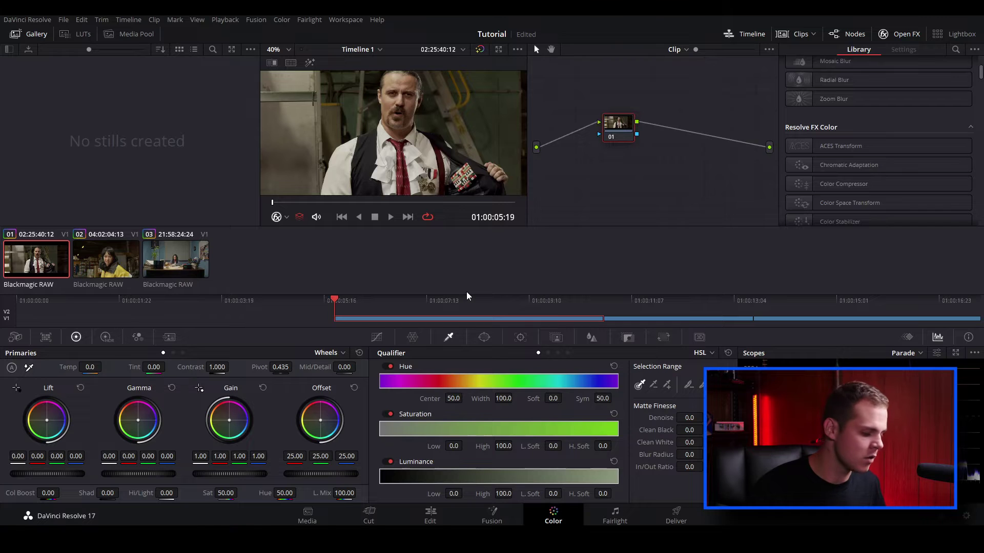
# Add a serial node after node 01 and apply the Rec709 Fujifilm 3513DI D65 Film Looks LUT to it.
pyautogui.hotkey('alt', 's')
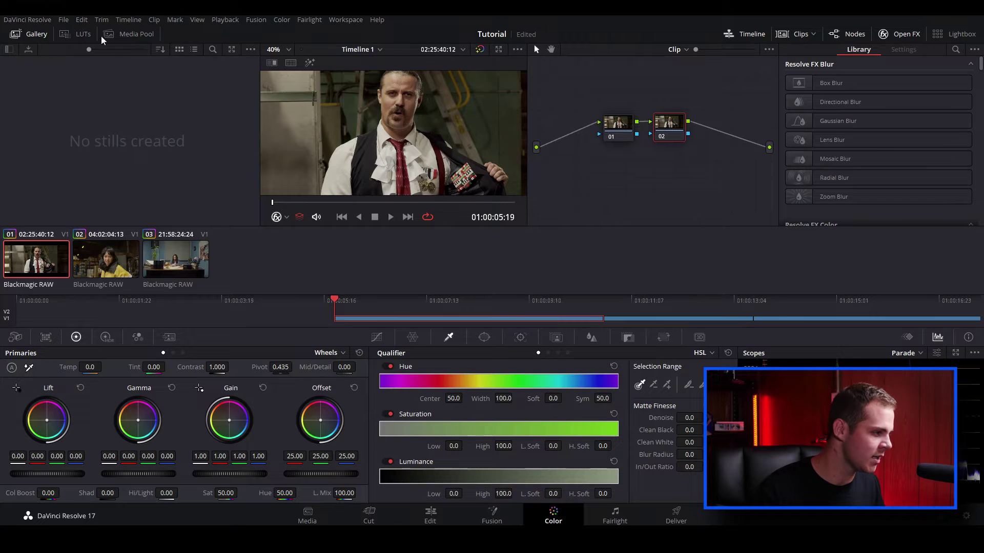
pyautogui.click(74, 34)
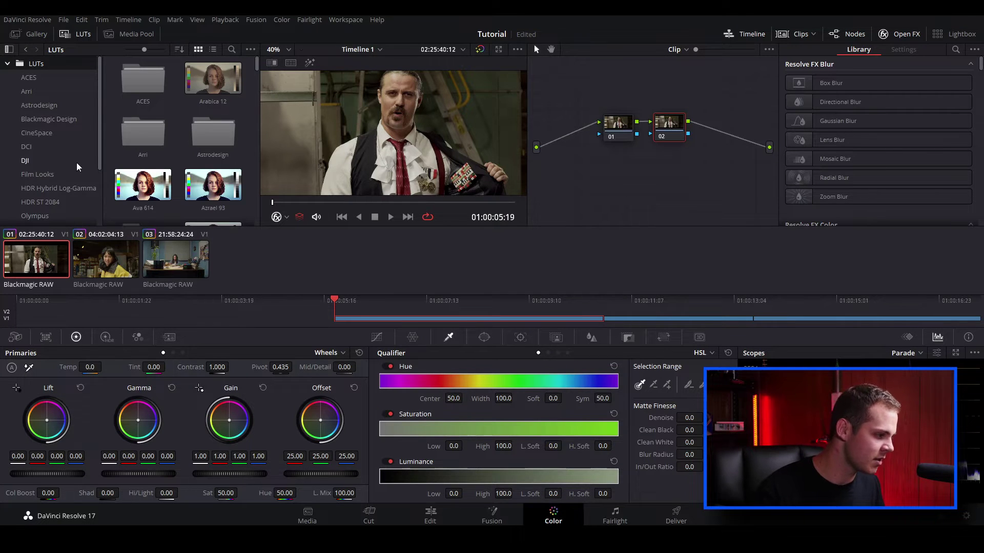
pyautogui.click(50, 175)
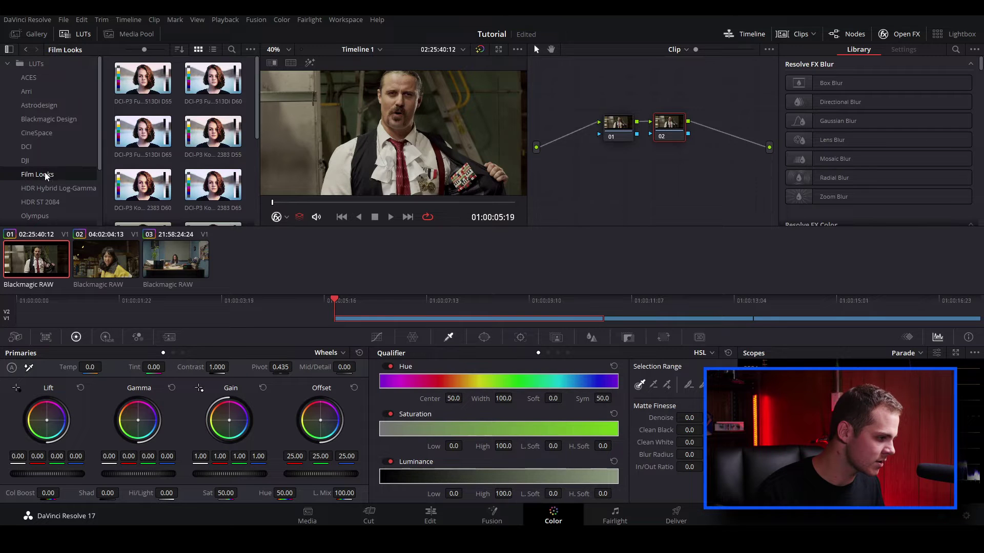
pyautogui.scroll(-1, 57, 180)
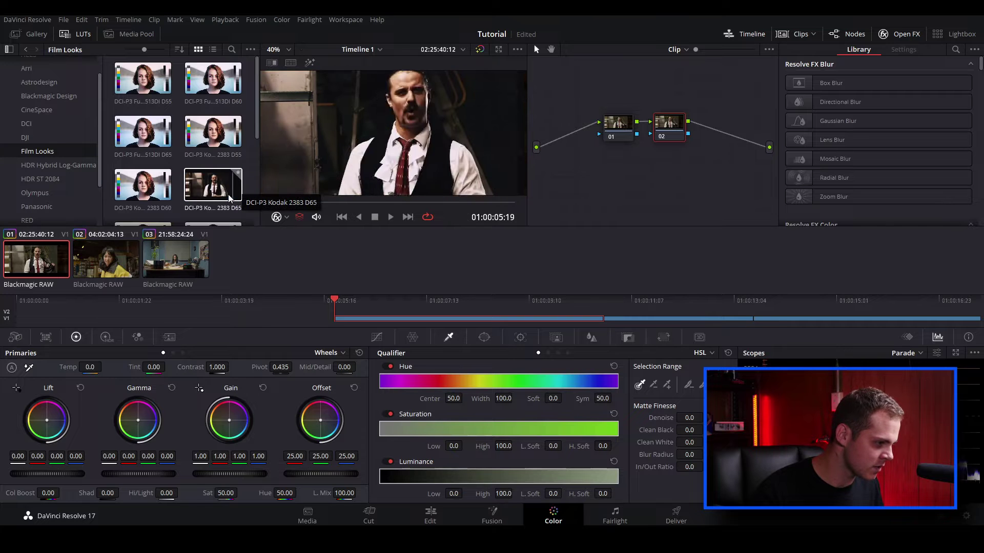
pyautogui.scroll(-1, 148, 169)
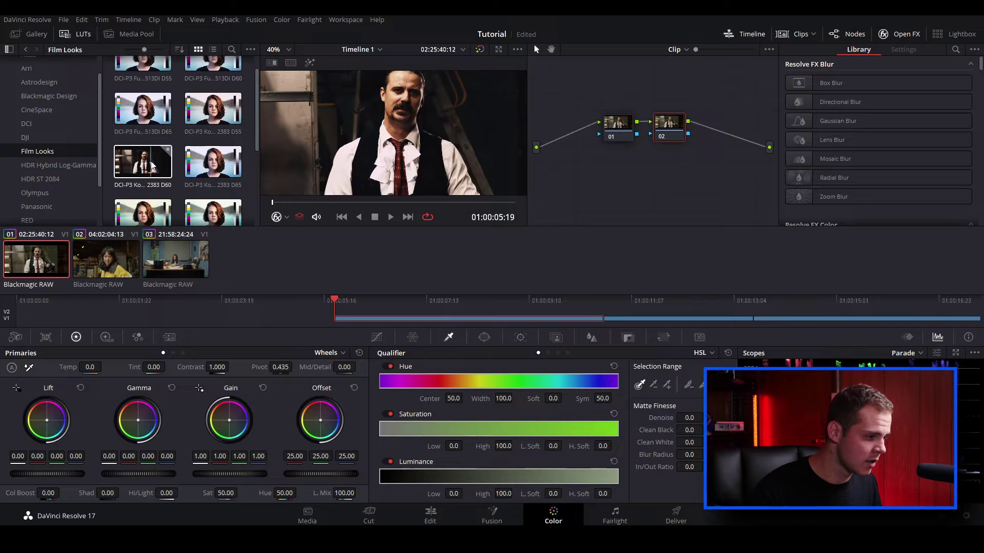
pyautogui.scroll(-2, 158, 164)
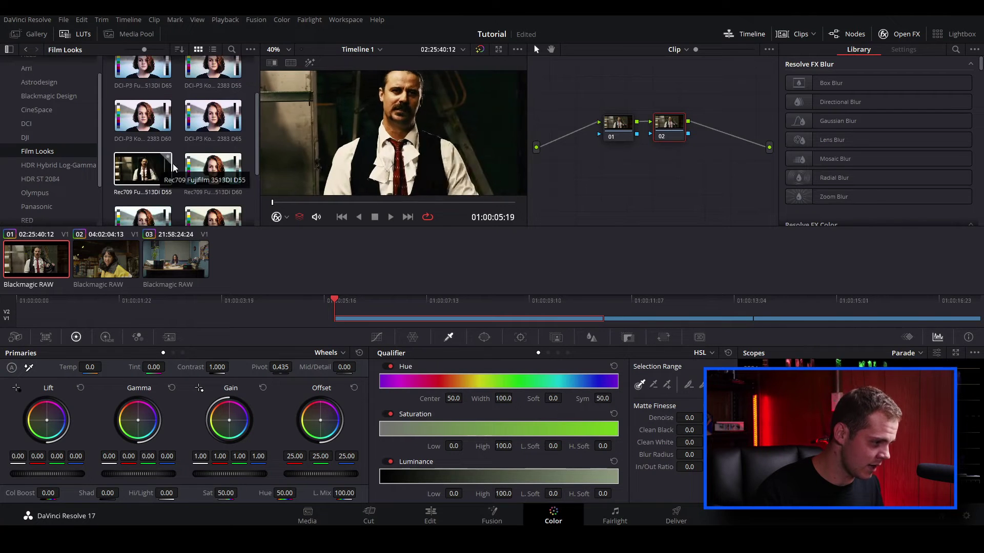
pyautogui.scroll(-2, 210, 174)
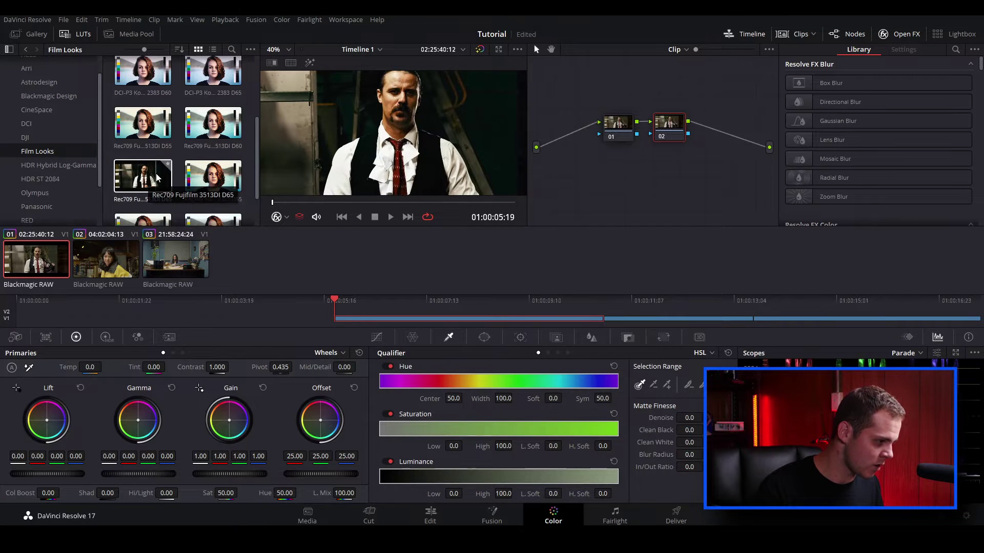
pyautogui.moveTo(155, 173); pyautogui.dragTo(672, 124)
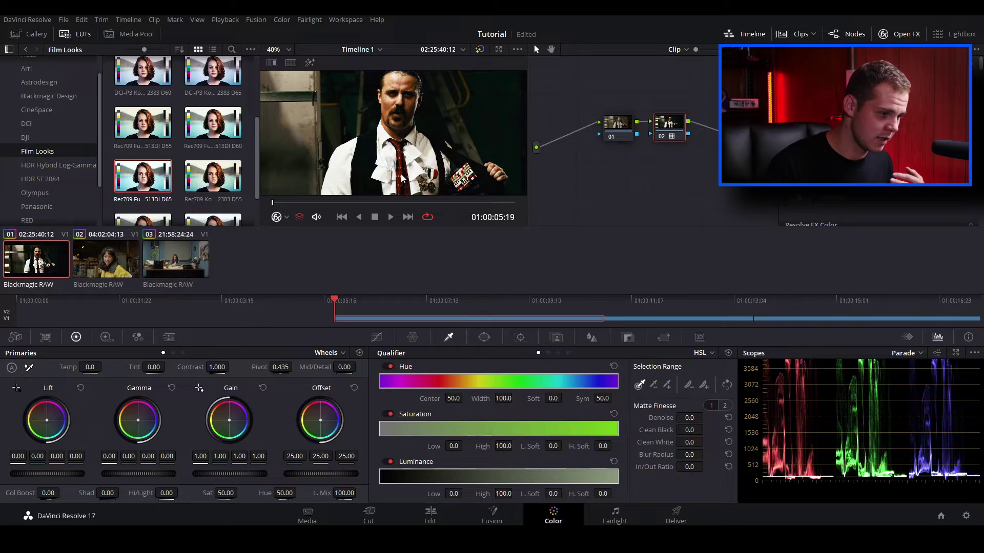
# Reduce node 02's contrast to 0.768 and raise its lift to 0.02 to soften the LUT.
pyautogui.moveTo(215, 367)
pyautogui.mouseDown()
pyautogui.moveTo(195, 367)
pyautogui.moveTo(231, 366)
pyautogui.mouseUp()
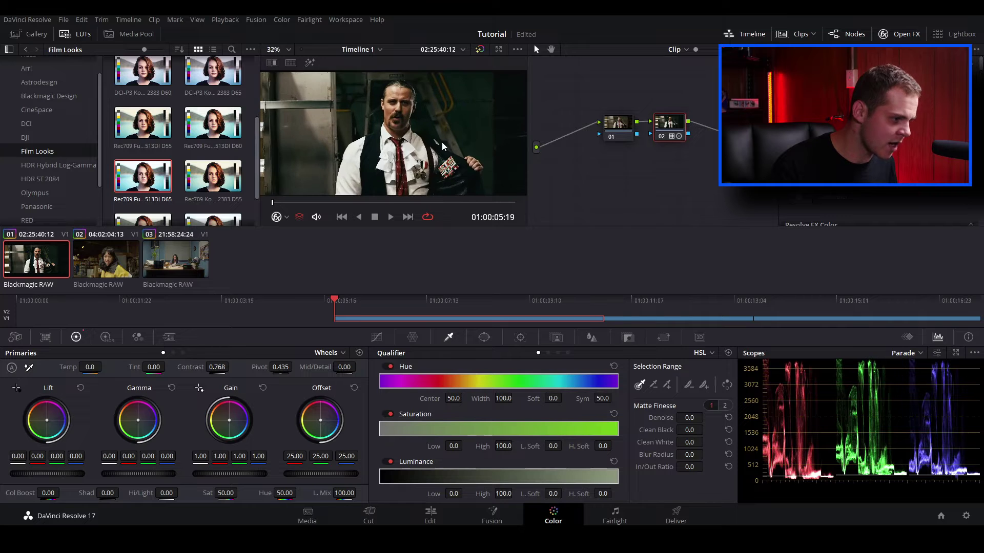
pyautogui.scroll(1, 443, 142)
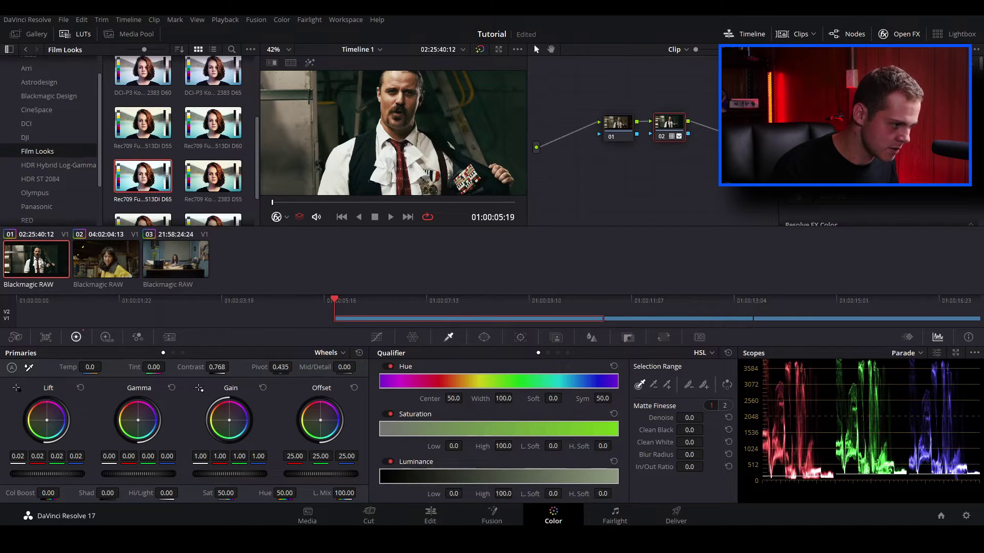
pyautogui.scroll(-1, 453, 142)
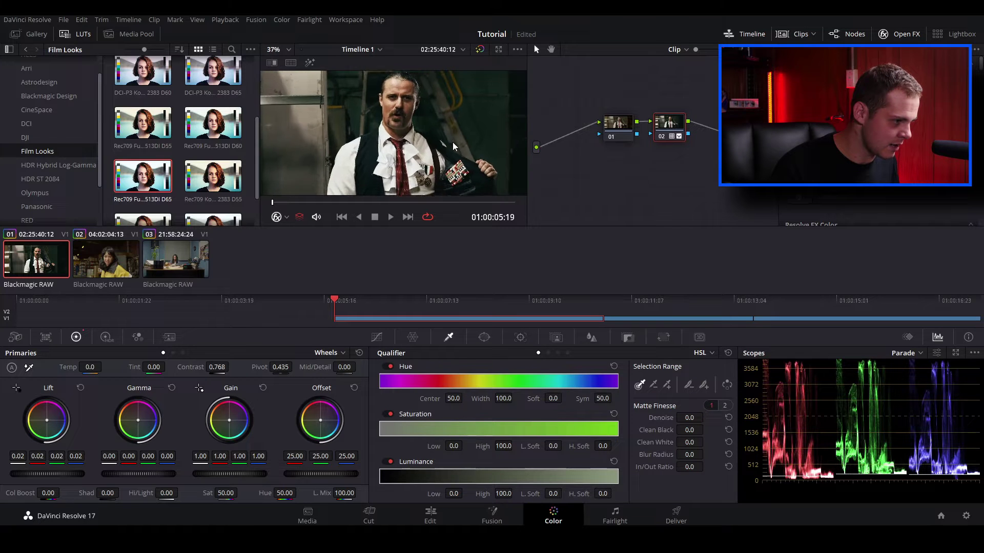
pyautogui.scroll(3, 453, 142)
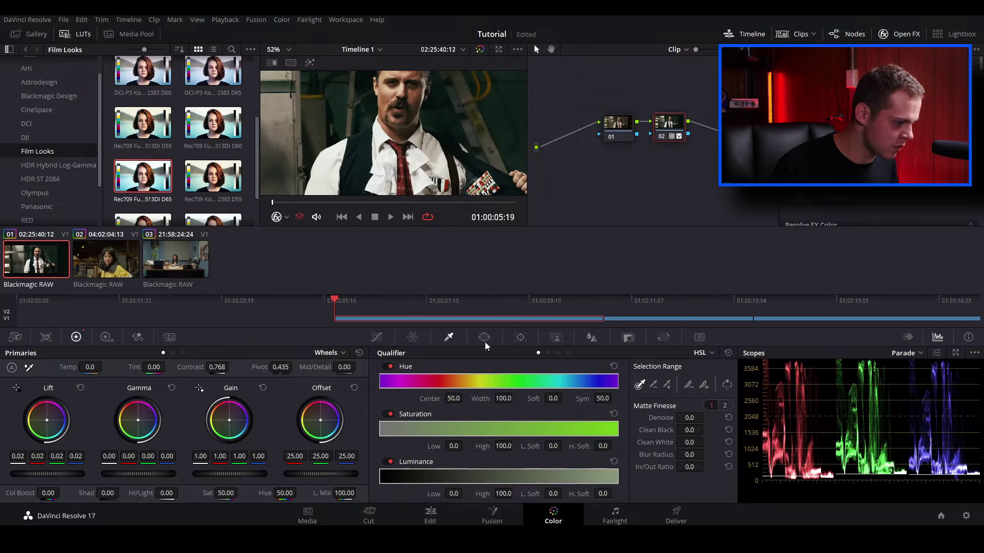
# Try adjusting the key output gain of node 02.
pyautogui.click(627, 338)
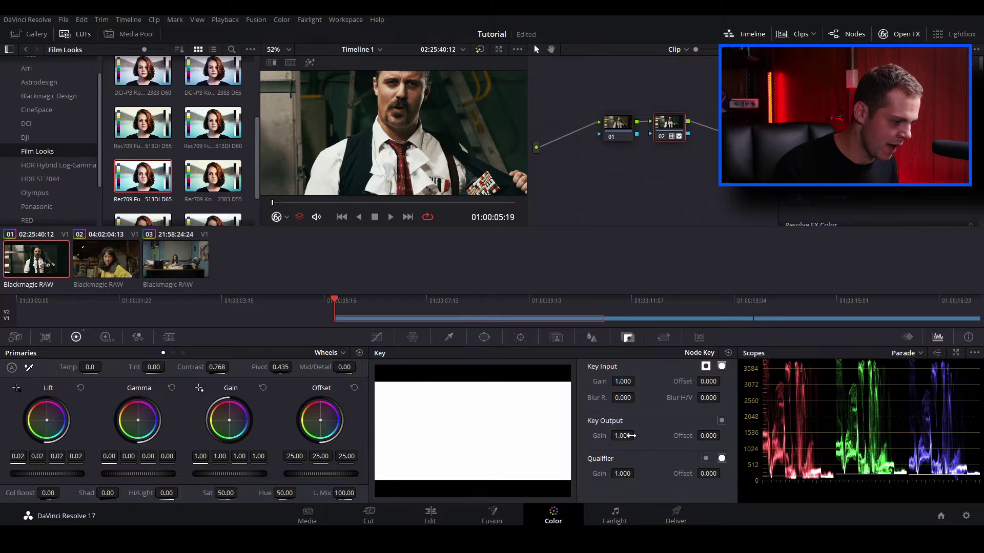
pyautogui.moveTo(629, 435)
pyautogui.mouseDown()
pyautogui.moveTo(615, 435)
pyautogui.moveTo(636, 434)
pyautogui.mouseUp()
# Add a layer node to node 02.
pyautogui.rightClick(698, 129)
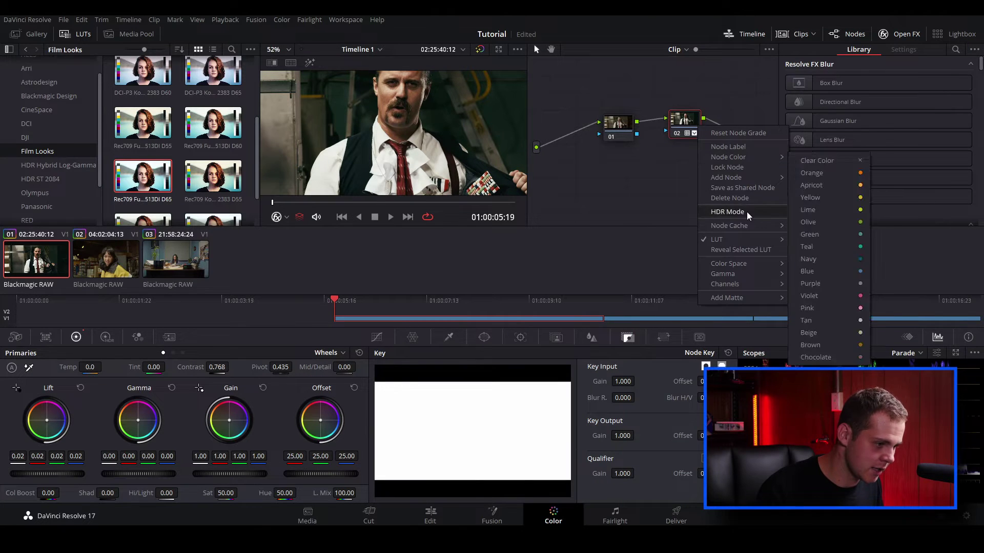
pyautogui.moveTo(750, 176)
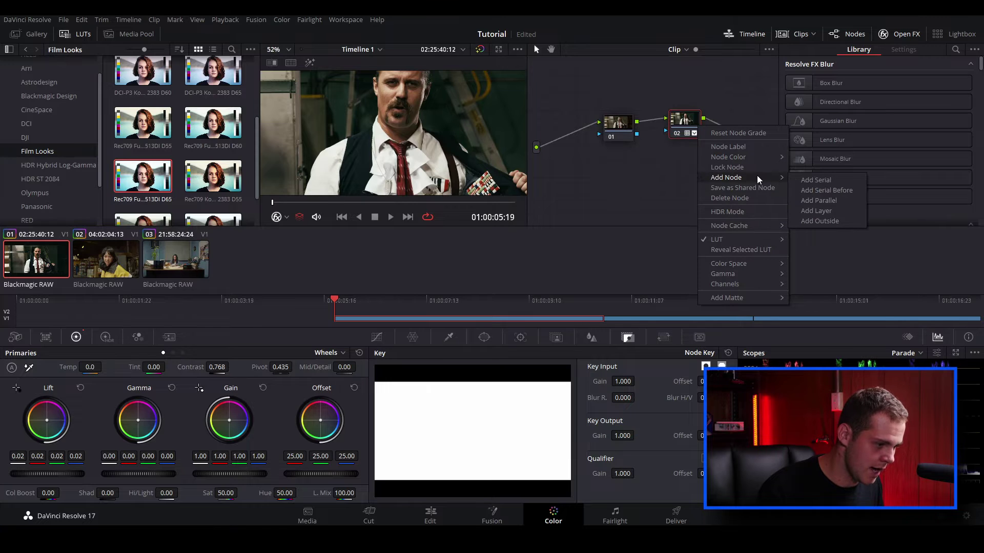
pyautogui.click(818, 211)
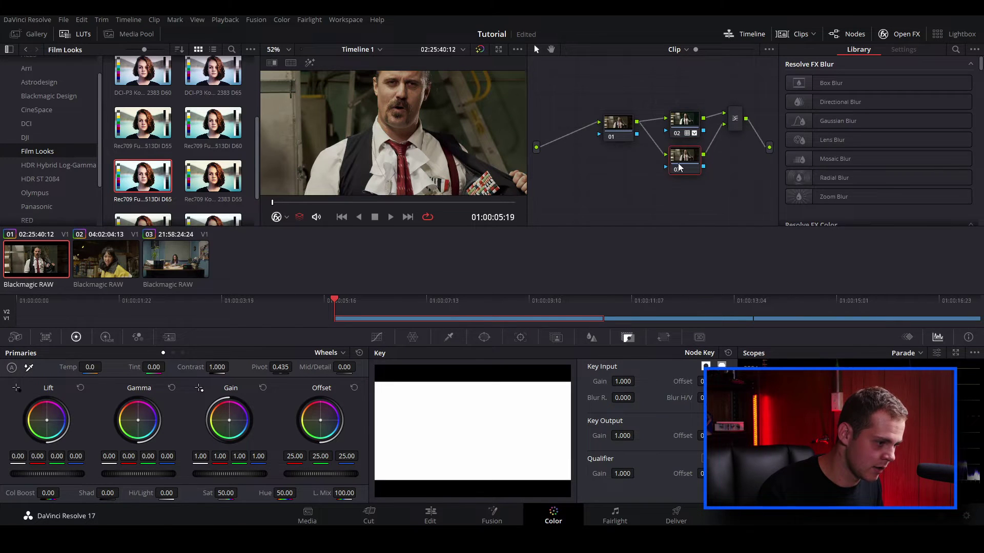
# Rearrange the node graph so nodes 02 and 03 sit apart between node 01 and the layer mixer.
pyautogui.moveTo(630, 133); pyautogui.dragTo(573, 124)
pyautogui.moveTo(679, 126); pyautogui.dragTo(644, 117)
pyautogui.moveTo(684, 156); pyautogui.dragTo(634, 154)
pyautogui.moveTo(734, 121); pyautogui.dragTo(717, 124)
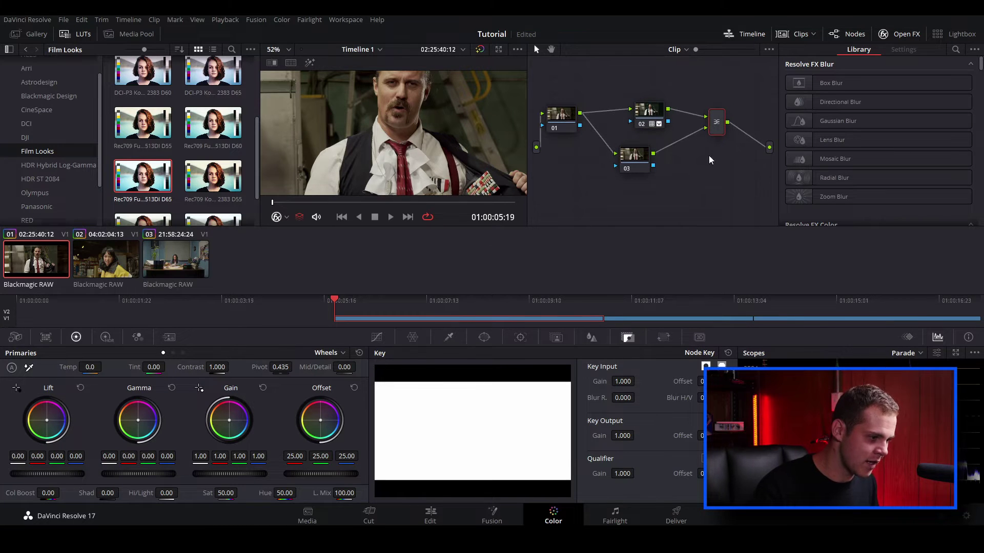
pyautogui.moveTo(648, 117); pyautogui.dragTo(638, 99)
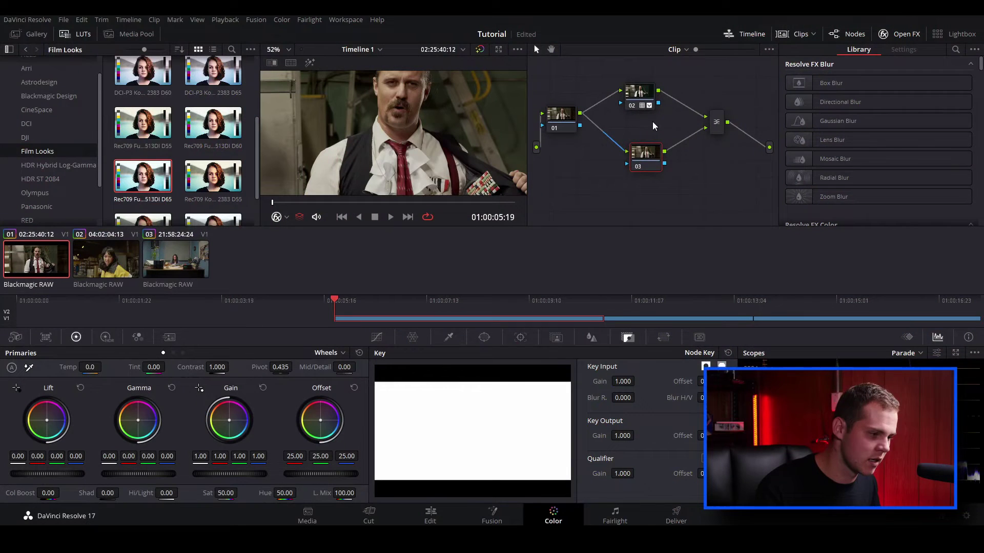
# Qualify the man's skin tone on node 03 and refine the matte with Denoise 3.6, Clean Black 11.5 and Clean White 25.0.
pyautogui.click(448, 338)
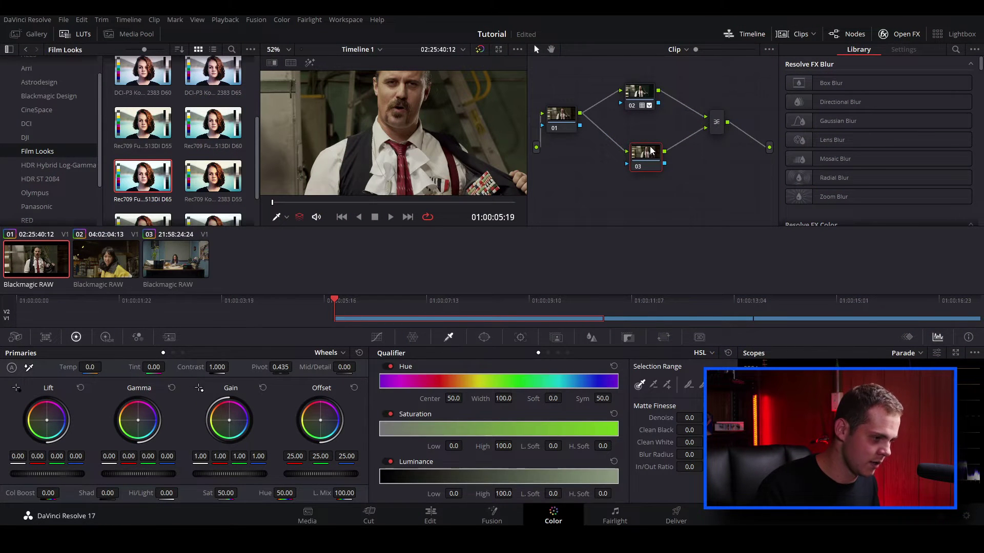
pyautogui.moveTo(656, 165); pyautogui.dragTo(652, 164)
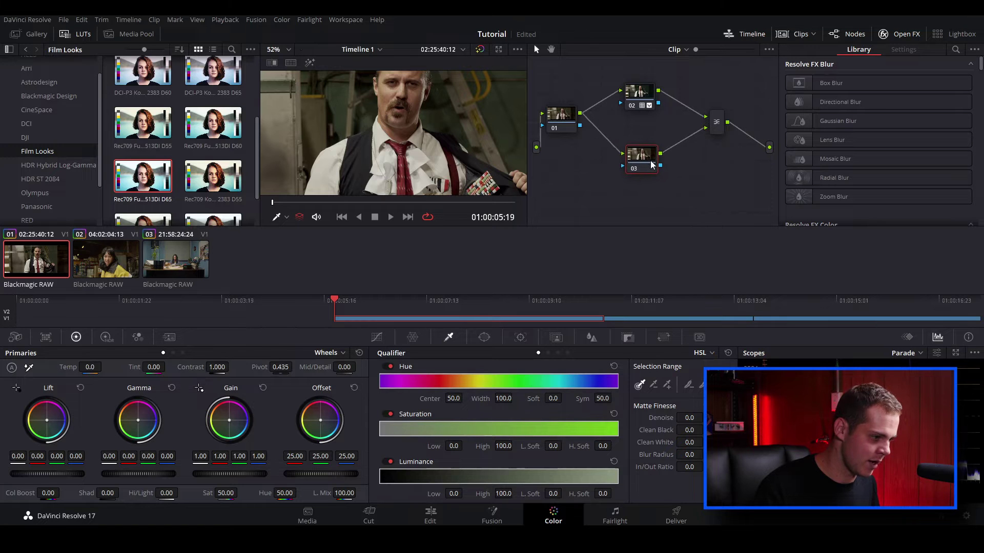
pyautogui.click(391, 91)
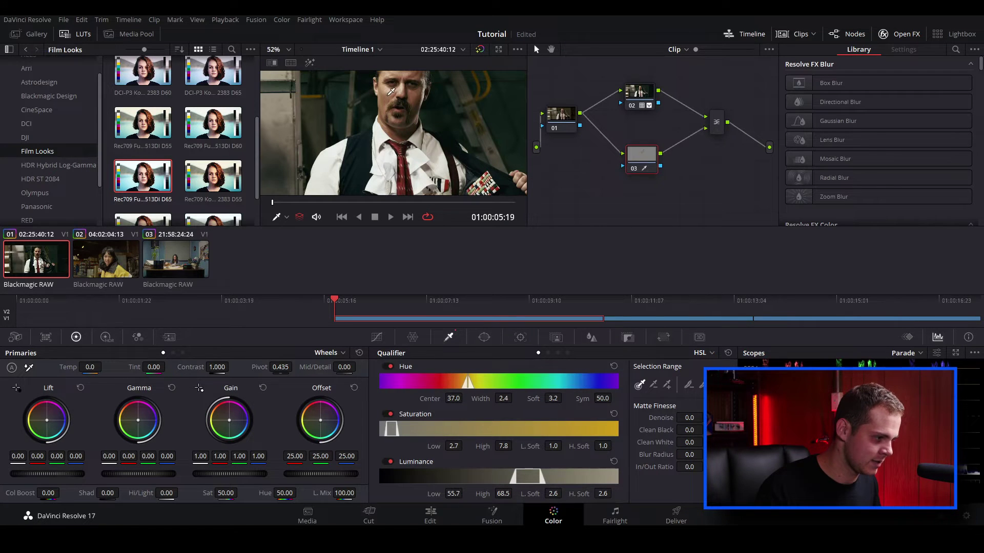
pyautogui.click(310, 68)
pyautogui.moveTo(390, 97); pyautogui.dragTo(392, 90)
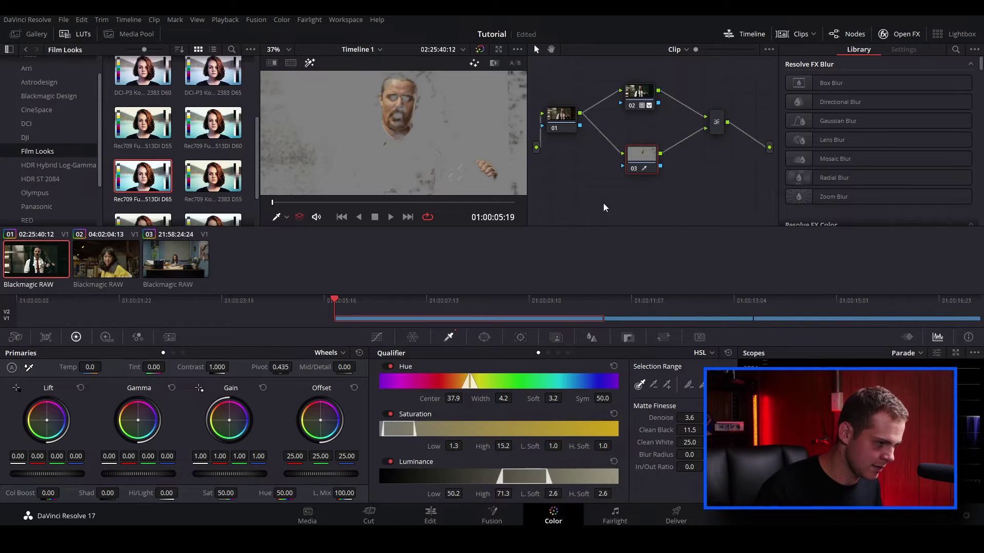
# Turn off the highlight view and warm the isolated skin by shifting node 03's gamma toward orange.
pyautogui.click(310, 62)
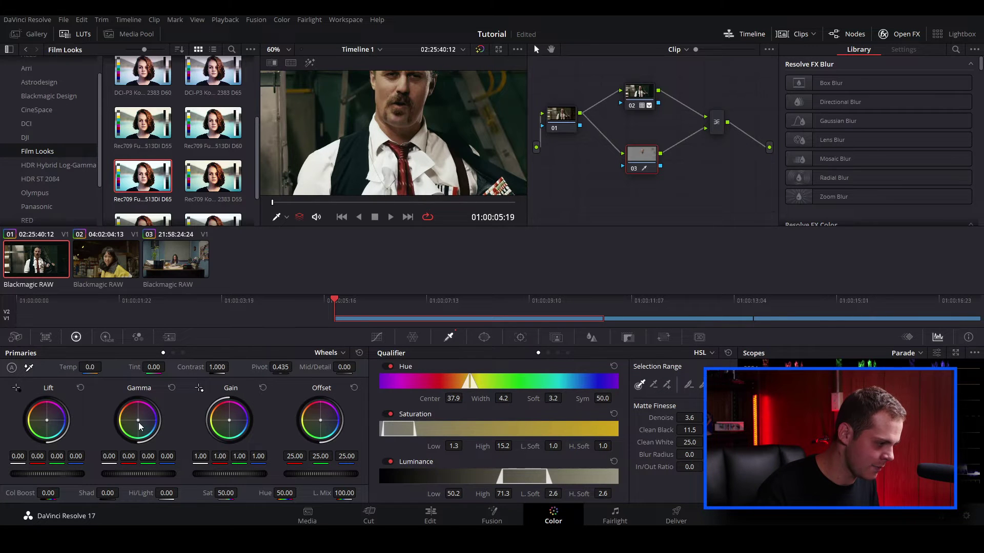
pyautogui.moveTo(139, 423); pyautogui.dragTo(138, 421)
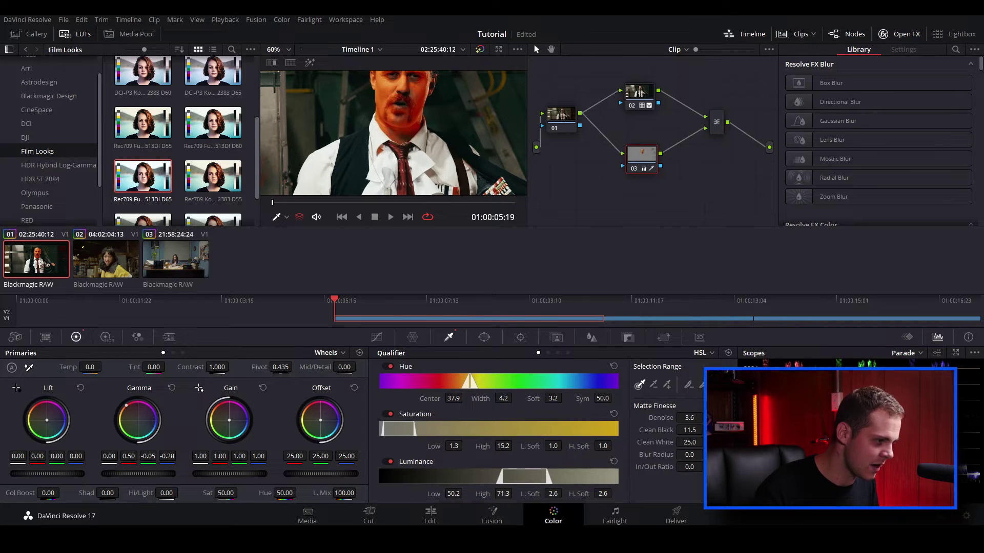
pyautogui.moveTo(126, 405); pyautogui.dragTo(137, 420)
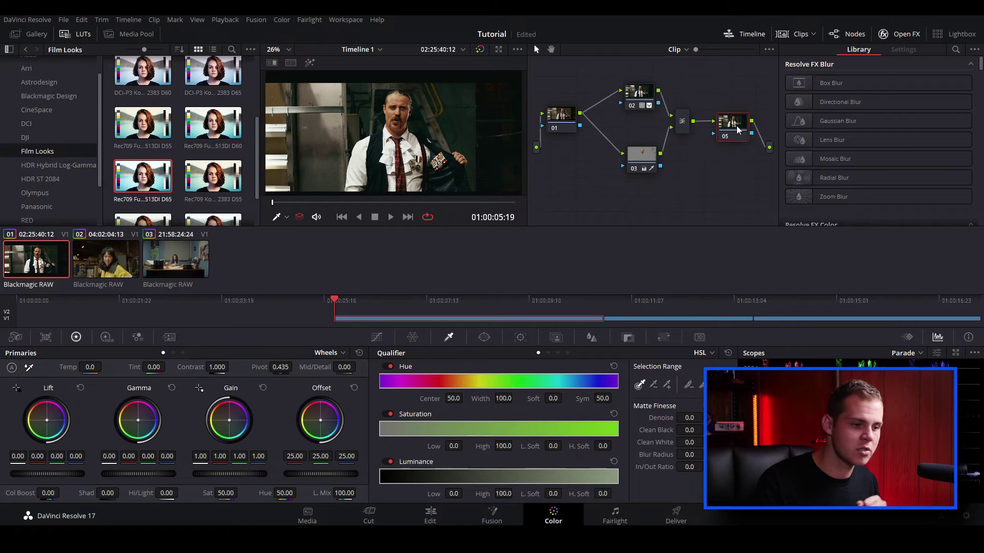
# Apply the Resolve FX Film Grain effect to node 05 after the layer mixer.
pyautogui.scroll(-3, 850, 165)
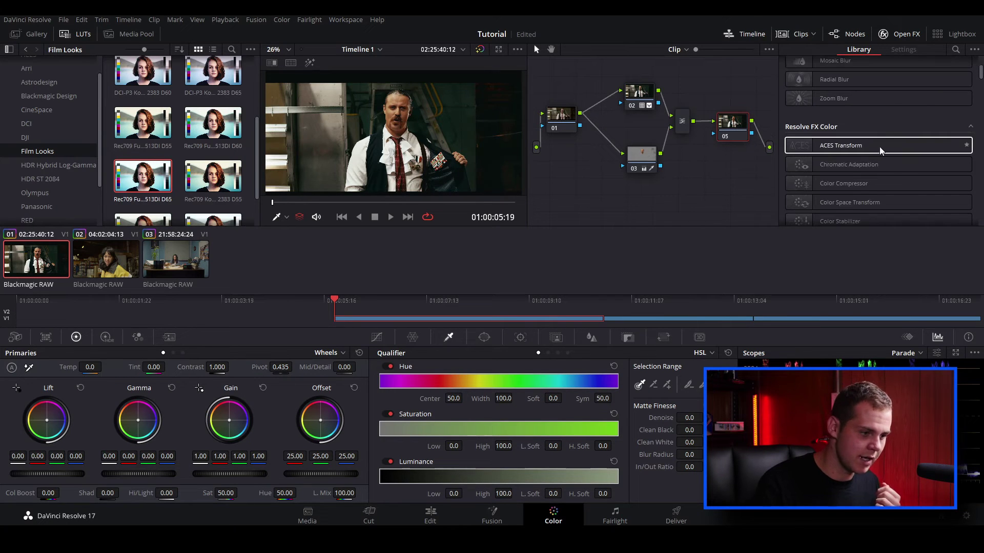
pyautogui.scroll(-3, 879, 147)
pyautogui.scroll(-3, 881, 143)
pyautogui.scroll(-8, 881, 143)
pyautogui.scroll(-10, 904, 149)
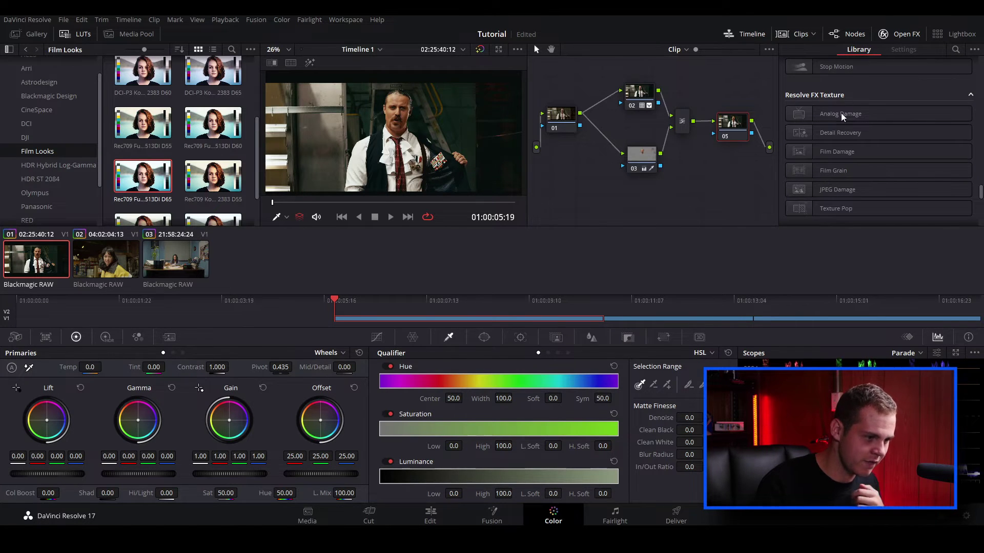
pyautogui.moveTo(841, 172); pyautogui.dragTo(732, 125)
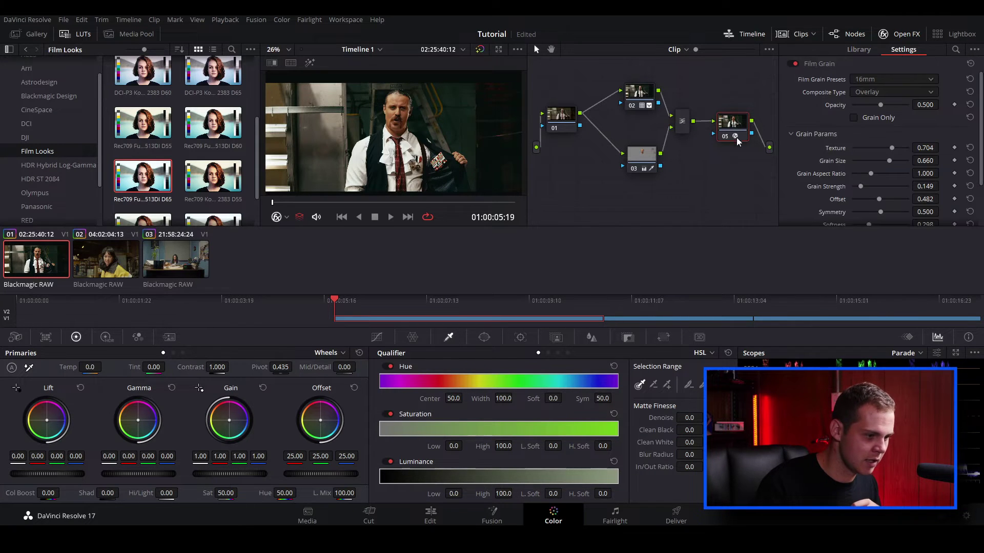
# Switch the film grain preset to 35mm and raise its texture to about 0.863.
pyautogui.scroll(10, 381, 151)
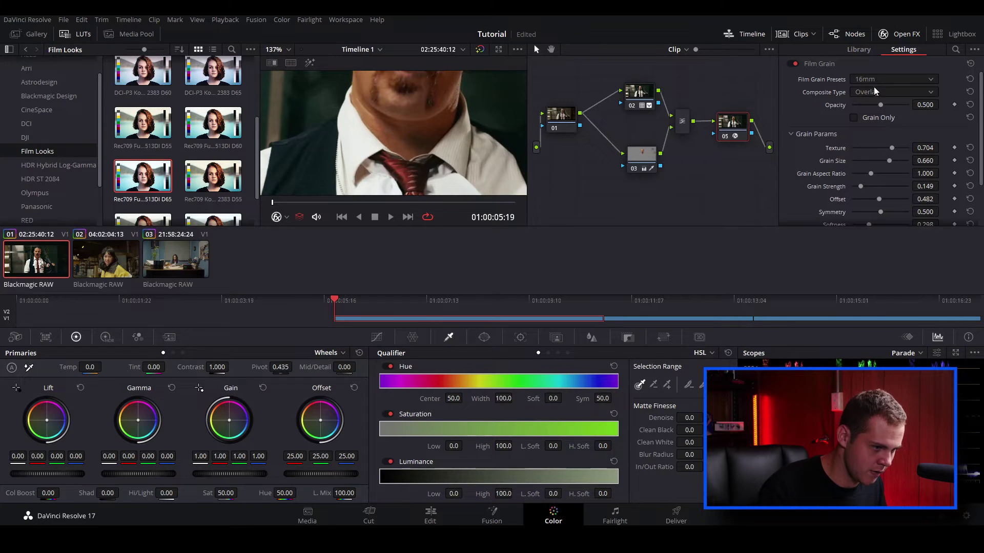
pyautogui.click(894, 79)
pyautogui.scroll(-2, 890, 165)
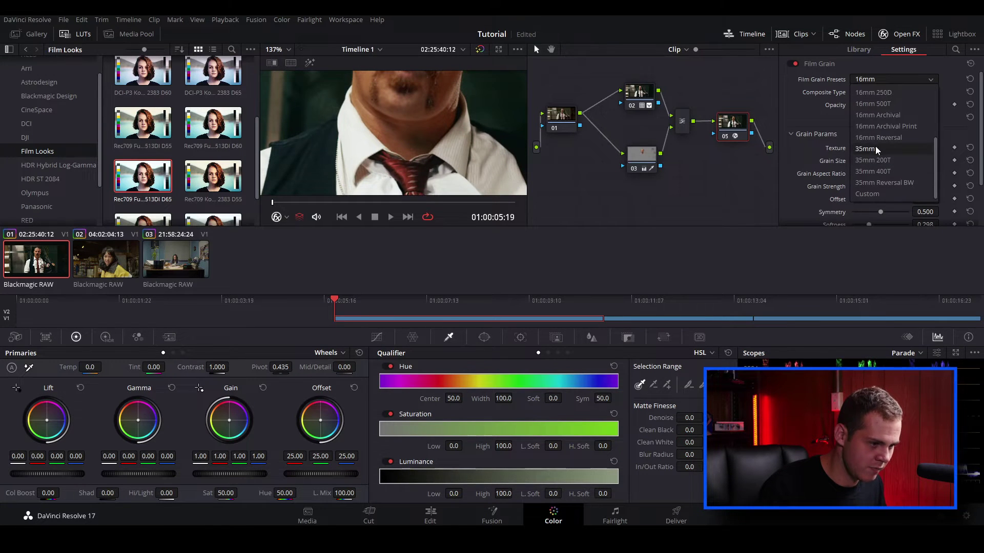
pyautogui.click(876, 148)
pyautogui.scroll(2, 309, 151)
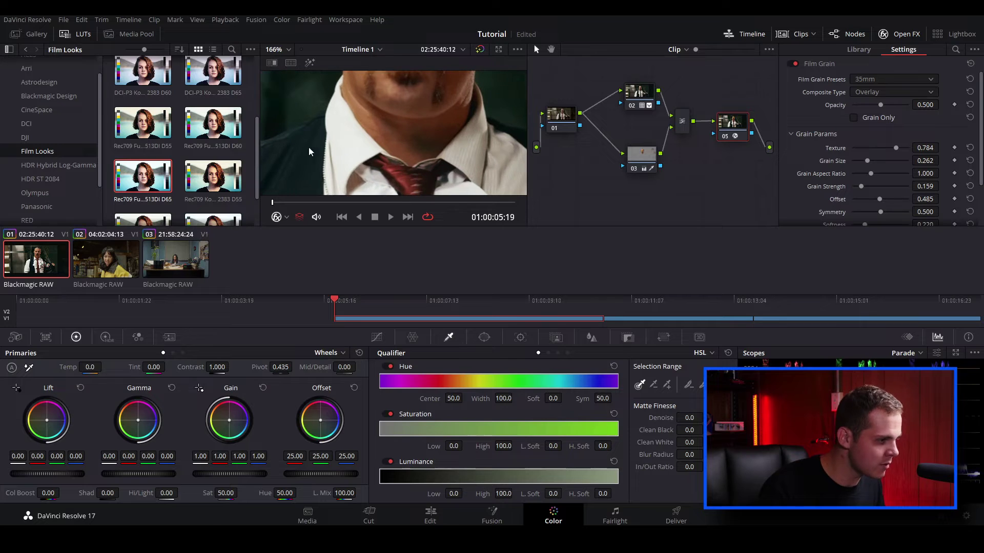
pyautogui.moveTo(896, 152); pyautogui.dragTo(906, 152)
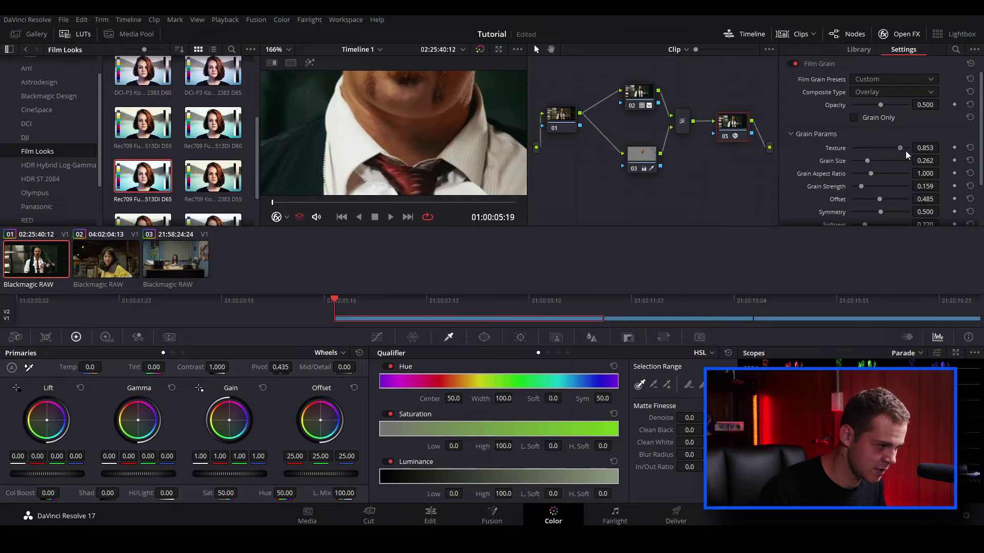
# Show only the grain, set Grain Size to about 0.486 and Grain Strength to about 0.422, and slightly raise the softness.
pyautogui.click(854, 118)
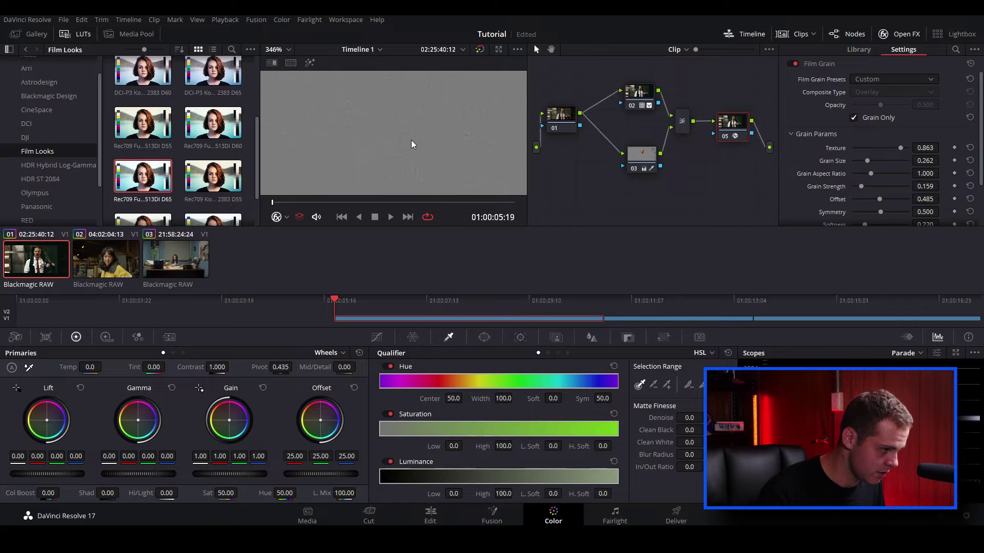
pyautogui.moveTo(866, 163); pyautogui.dragTo(878, 162)
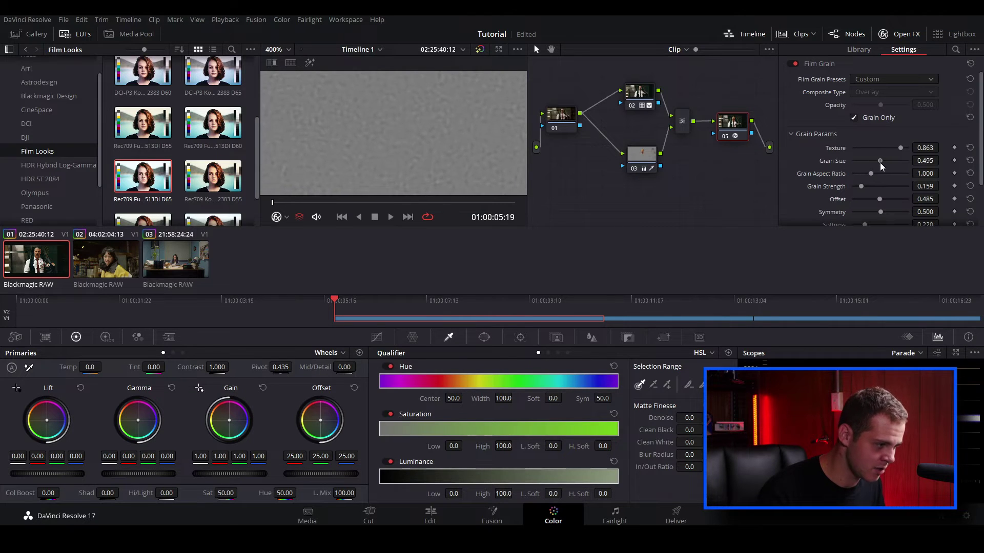
pyautogui.moveTo(862, 187)
pyautogui.mouseDown()
pyautogui.moveTo(878, 189)
pyautogui.moveTo(868, 171)
pyautogui.mouseUp()
pyautogui.scroll(-2, 866, 187)
pyautogui.scroll(2, 819, 184)
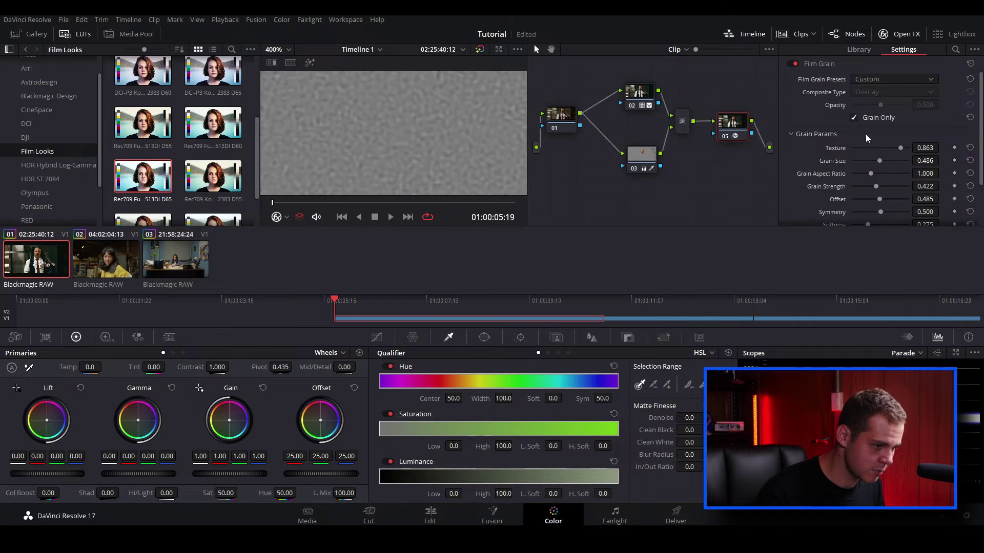
# Turn off Grain Only to bring back the full picture with the film grain composited over it.
pyautogui.click(854, 121)
pyautogui.scroll(-5, 352, 128)
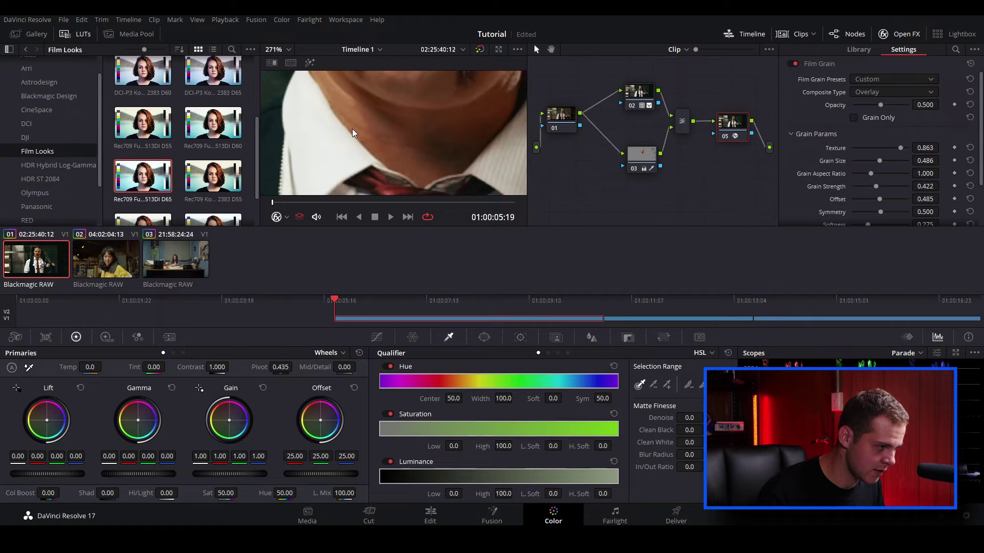
pyautogui.scroll(-2, 359, 141)
pyautogui.scroll(-3, 346, 119)
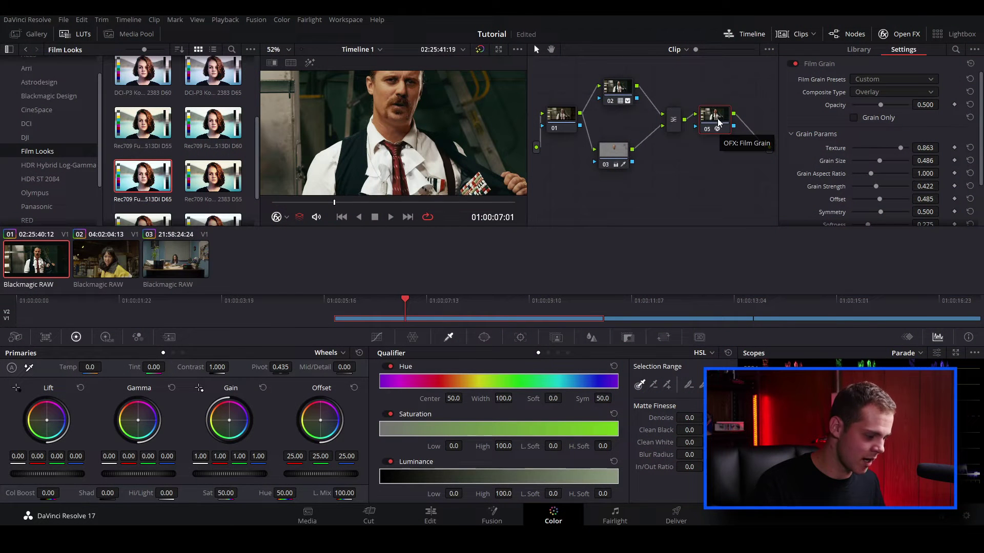
# Add a new node 06 after the film grain node and apply the Resolve FX Glow effect to it.
pyautogui.click(858, 49)
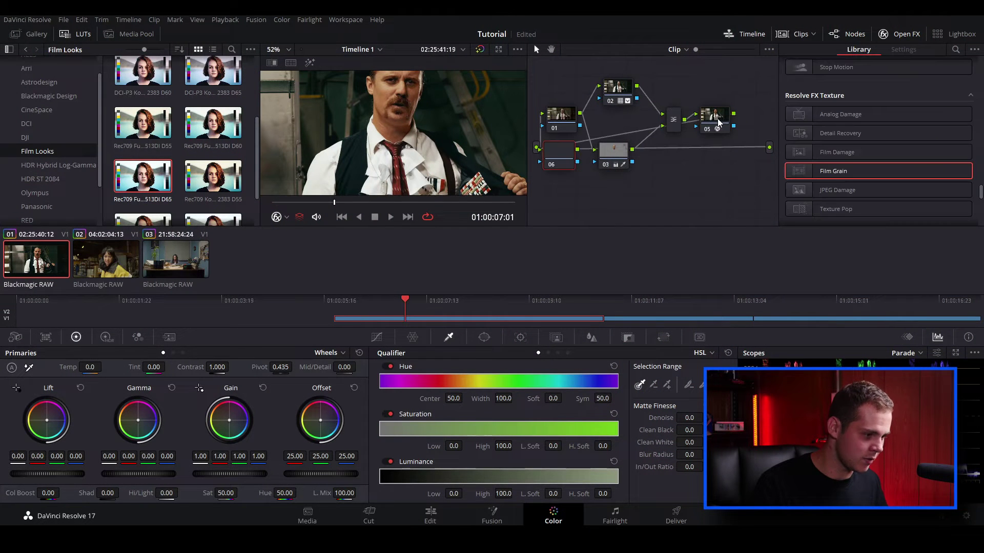
pyautogui.moveTo(833, 170); pyautogui.dragTo(721, 177)
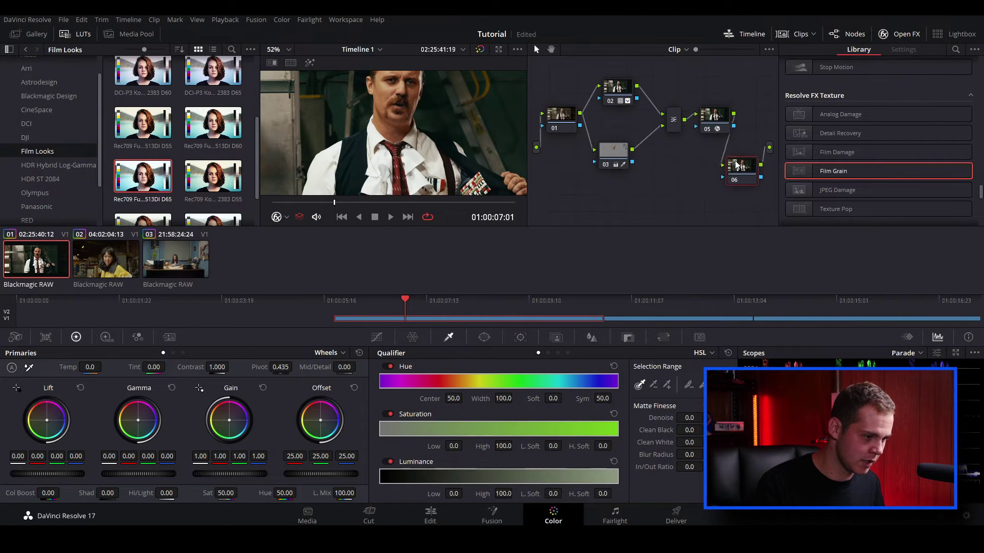
pyautogui.scroll(5, 891, 143)
pyautogui.scroll(-3, 884, 141)
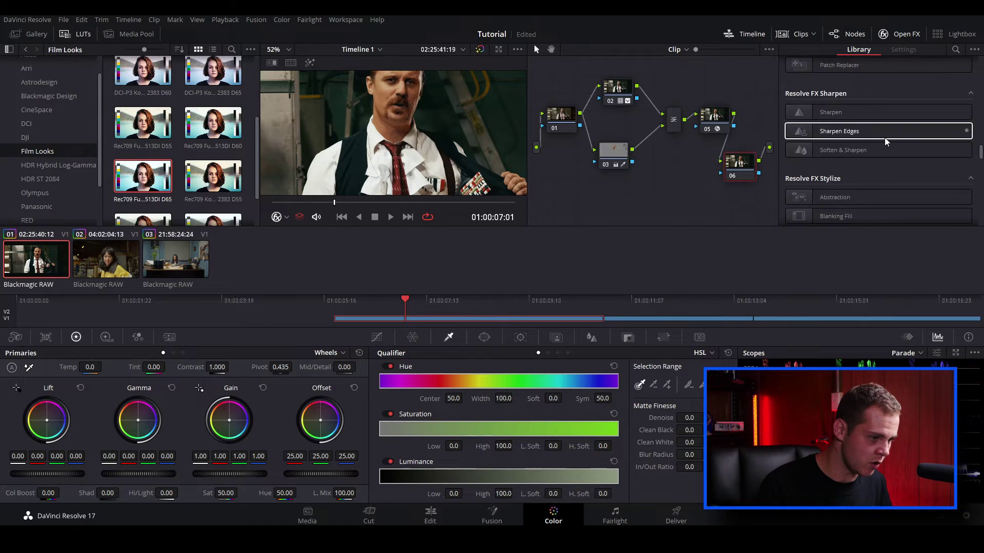
pyautogui.moveTo(825, 159); pyautogui.dragTo(448, 168)
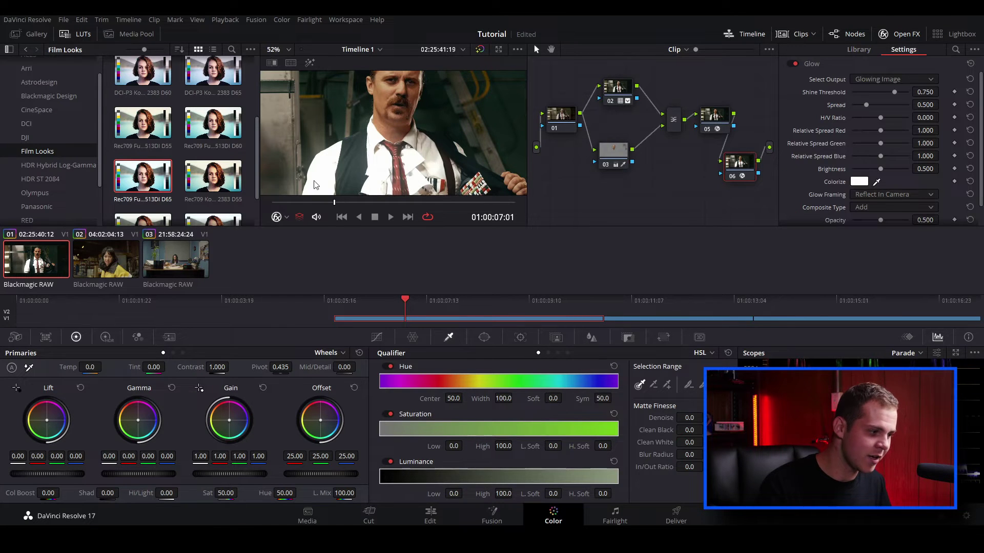
# Compare the picture with glow node 06 disabled and enabled.
pyautogui.click(731, 177)
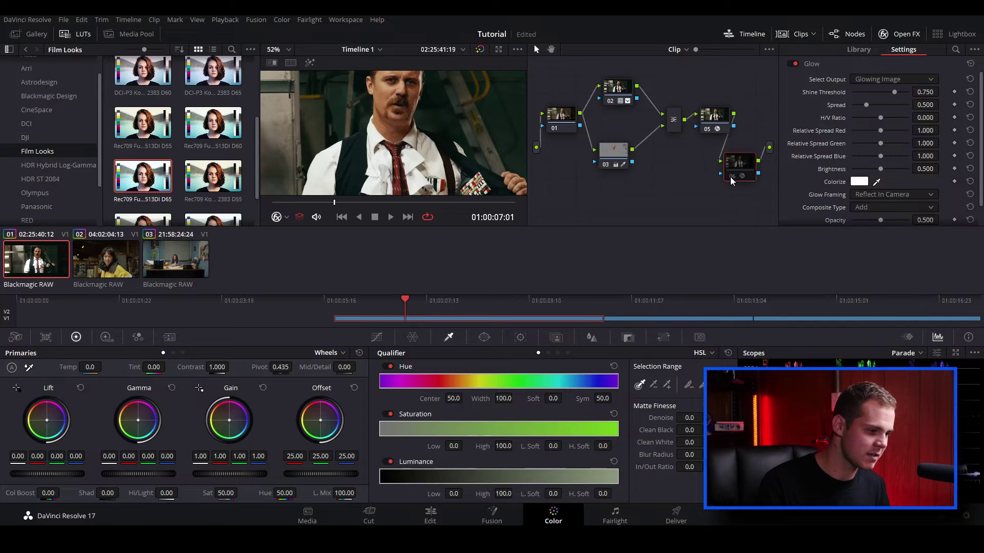
pyautogui.click(731, 176)
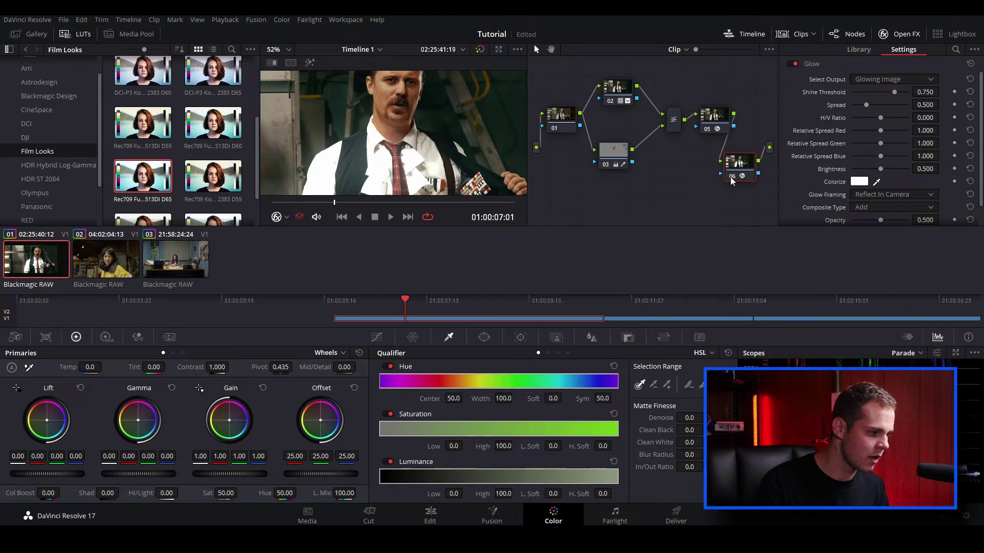
pyautogui.click(732, 177)
pyautogui.click(732, 177)
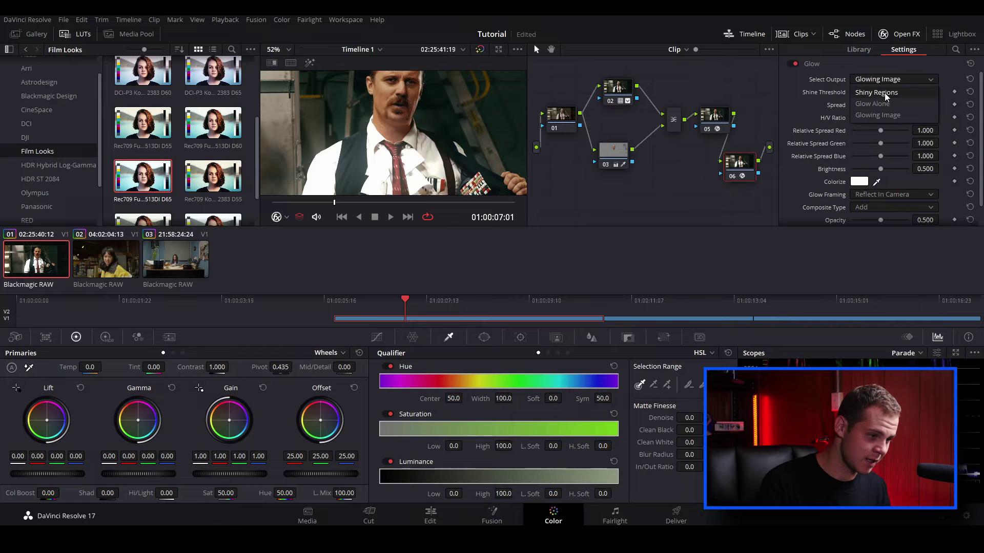
# Preview the glow's Shiny Regions, raise Shine Threshold to about 0.881, and return the output to Glowing Image.
pyautogui.click(877, 93)
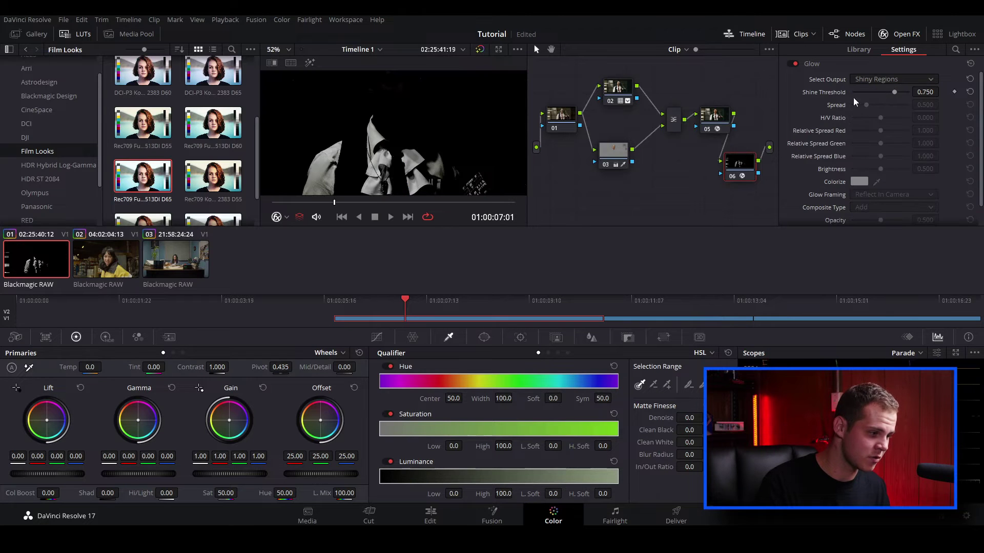
pyautogui.hotkey('shift', 'z')
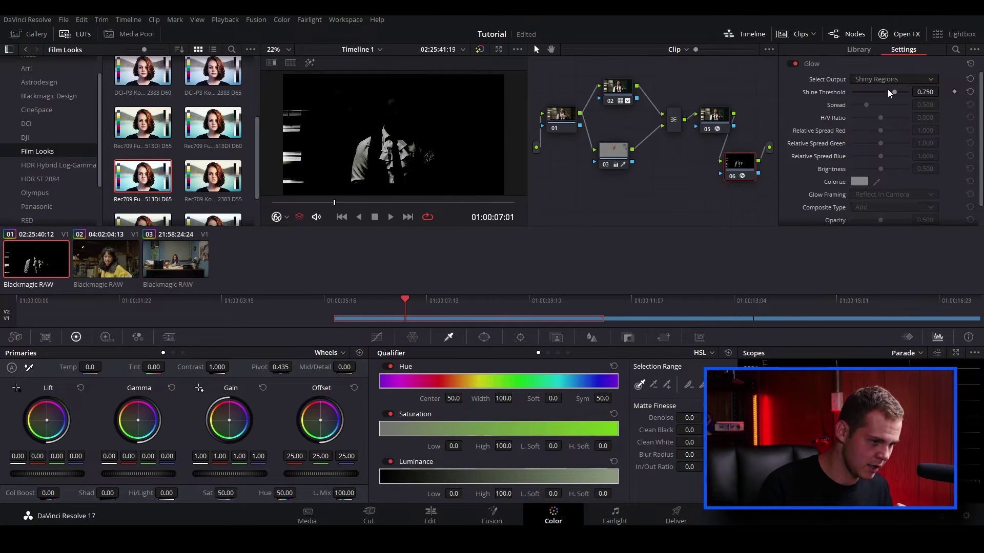
pyautogui.moveTo(891, 95); pyautogui.dragTo(900, 98)
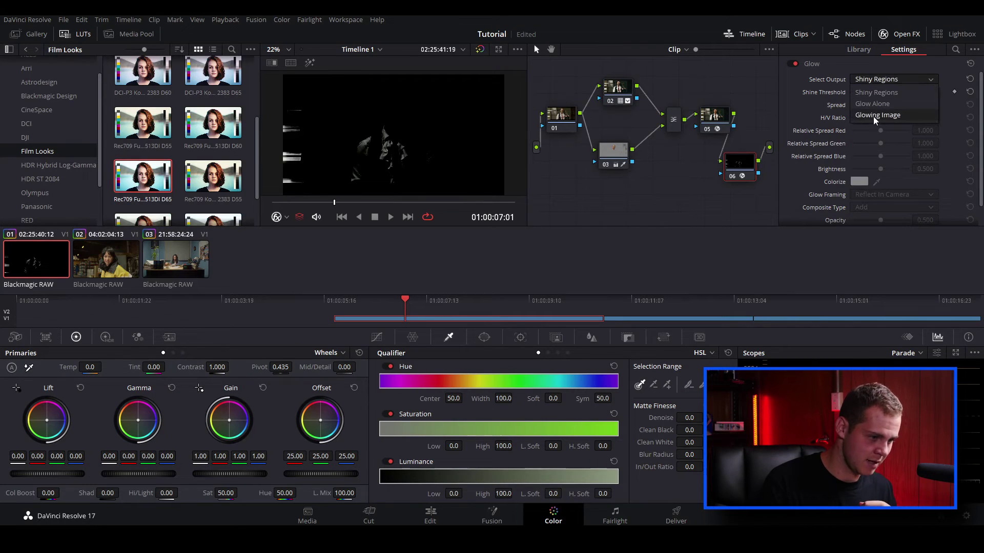
pyautogui.click(876, 115)
# Soften the glow by lowering its Spread to about 0.477 and Brightness to about 0.449.
pyautogui.scroll(1, 322, 168)
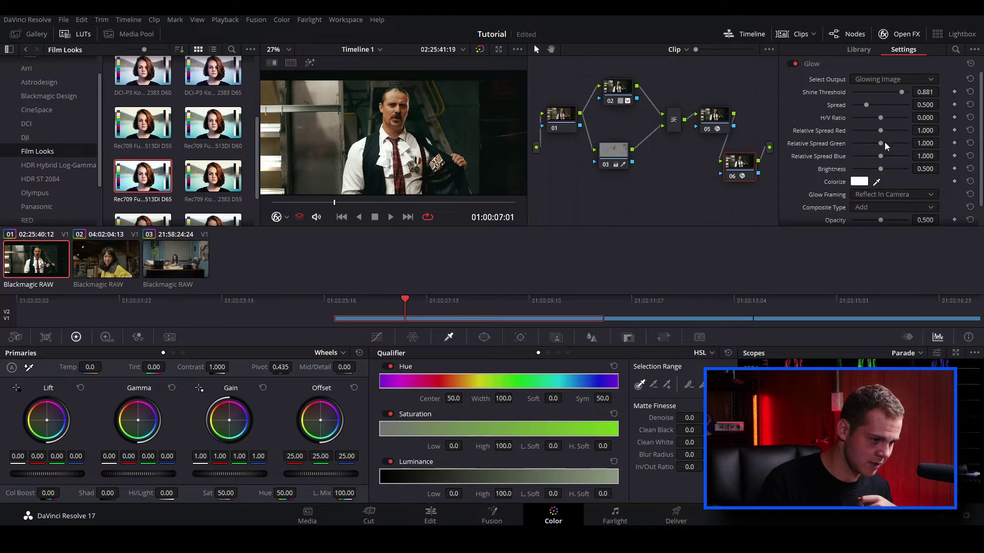
pyautogui.moveTo(910, 176)
pyautogui.mouseDown()
pyautogui.moveTo(845, 180)
pyautogui.moveTo(917, 171)
pyautogui.mouseUp()
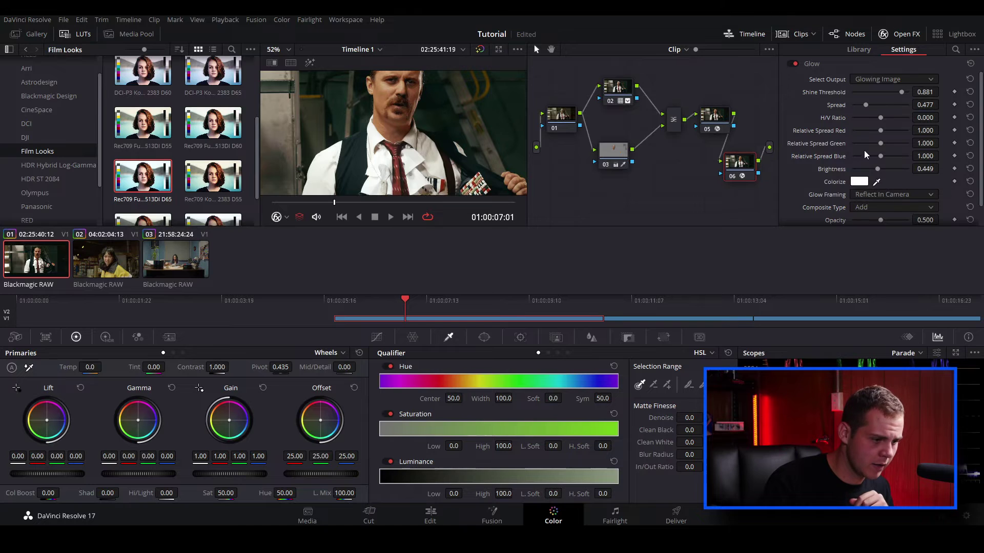
pyautogui.scroll(-1, 820, 183)
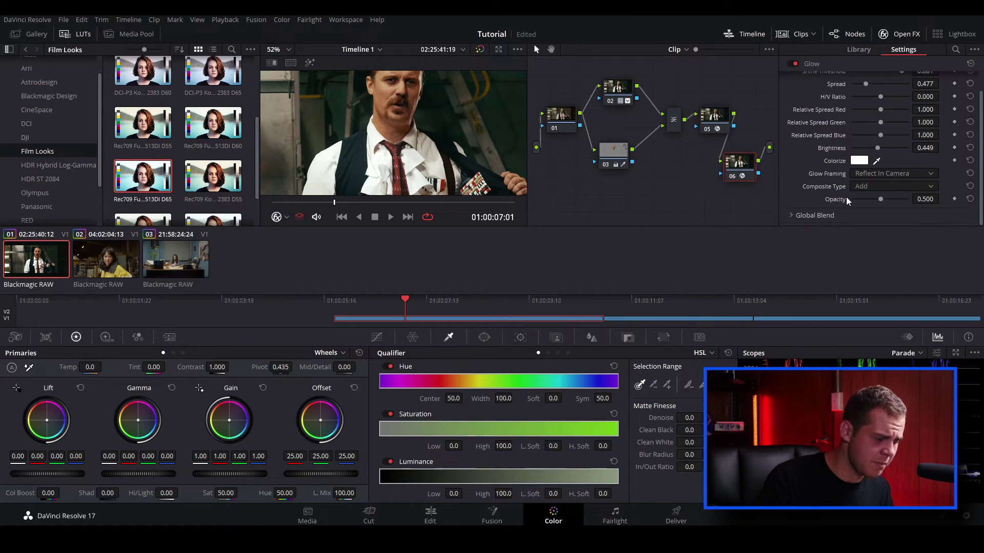
pyautogui.scroll(-1, 442, 128)
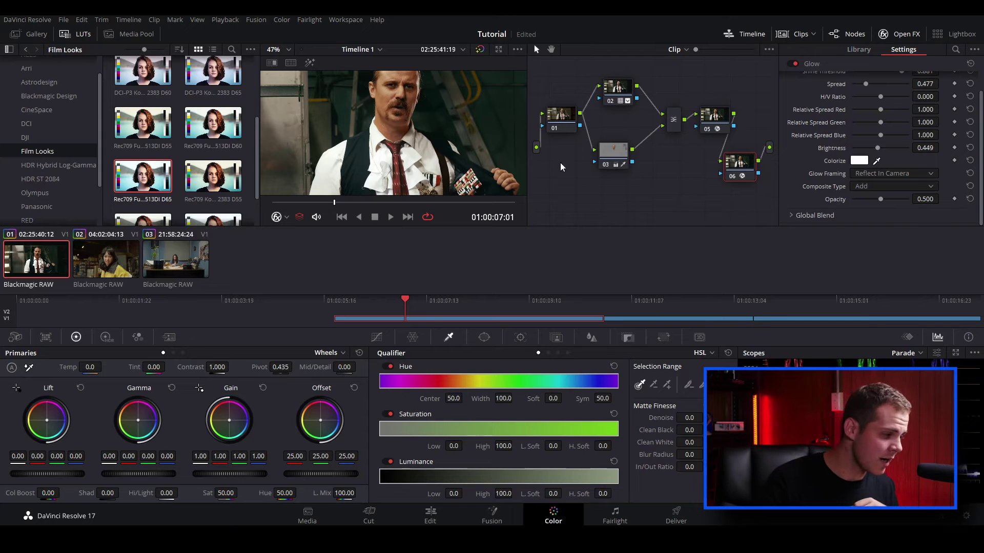
# Switch to the second clip and apply the Magic Bullet Looks effect to its node 02.
pyautogui.click(112, 269)
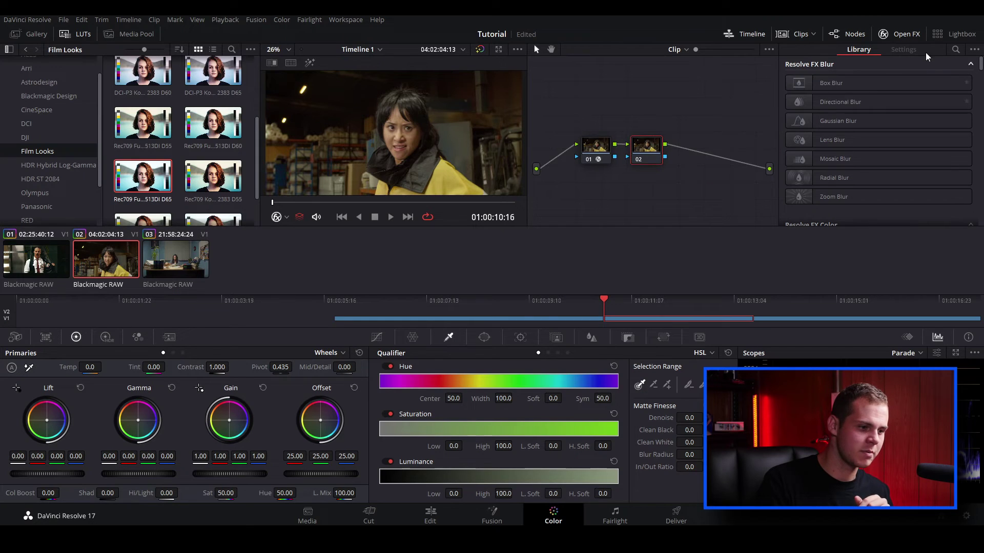
pyautogui.scroll(-15, 922, 128)
pyautogui.scroll(-15, 917, 148)
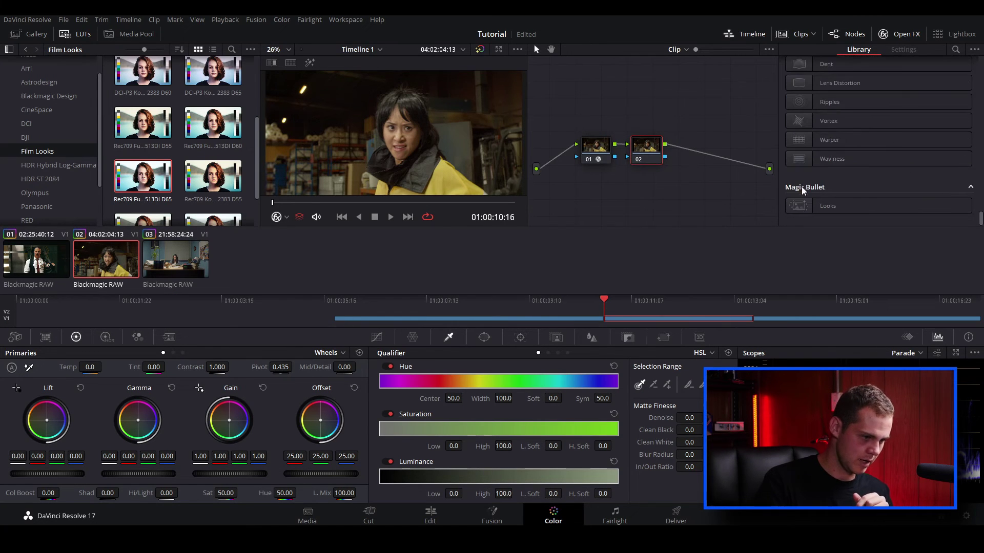
pyautogui.moveTo(866, 208); pyautogui.dragTo(647, 155)
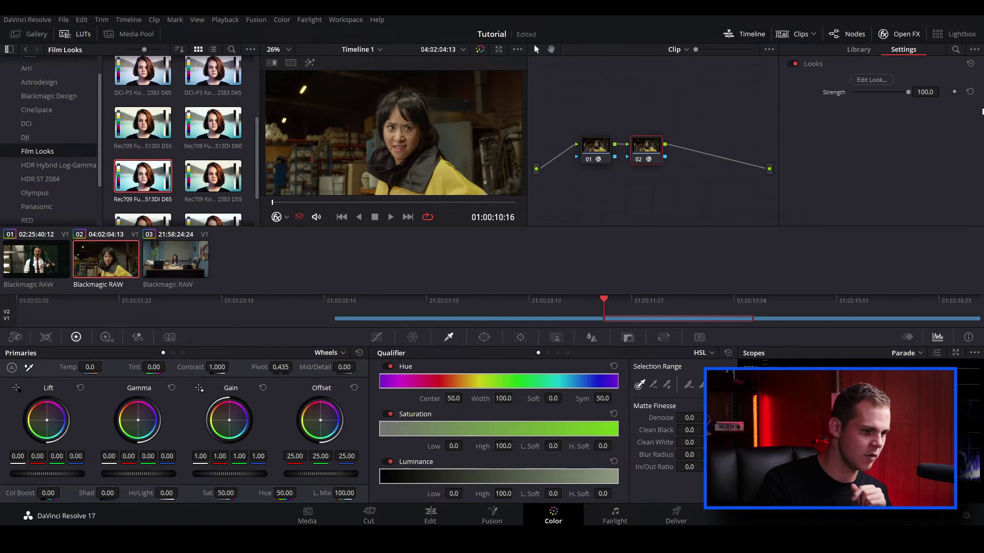
# Open the look editor, try the Color Film Stock looks, and apply Fujifilm F125.
pyautogui.click(862, 81)
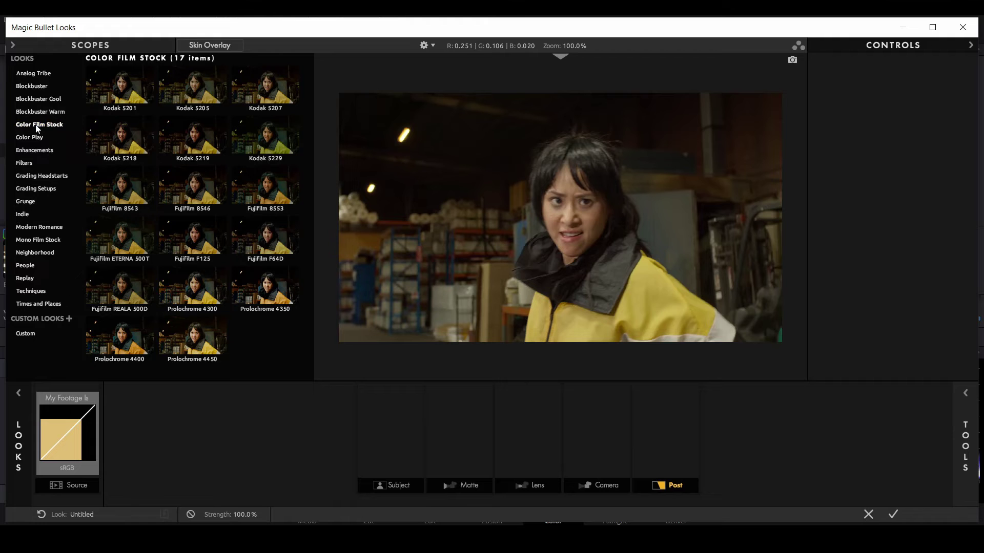
pyautogui.click(200, 89)
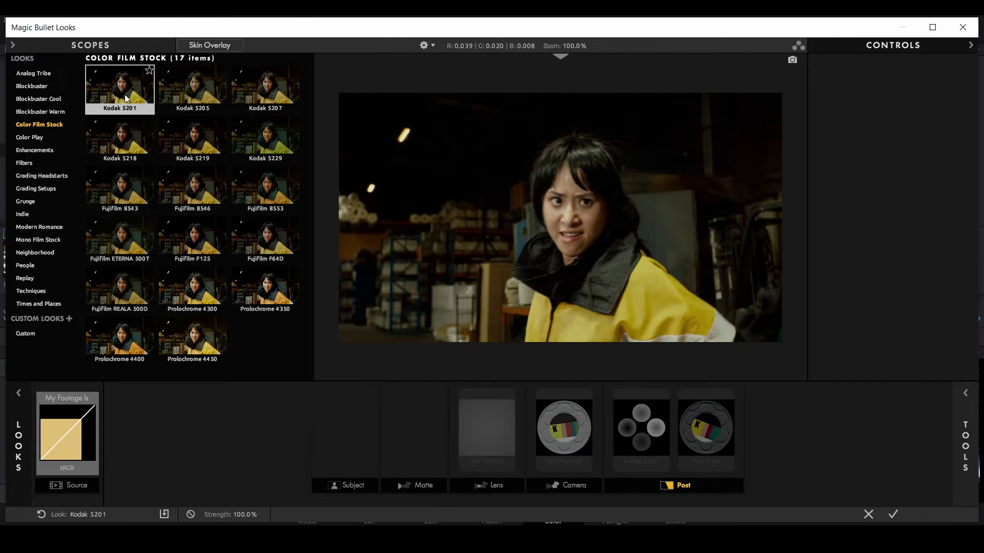
pyautogui.click(248, 96)
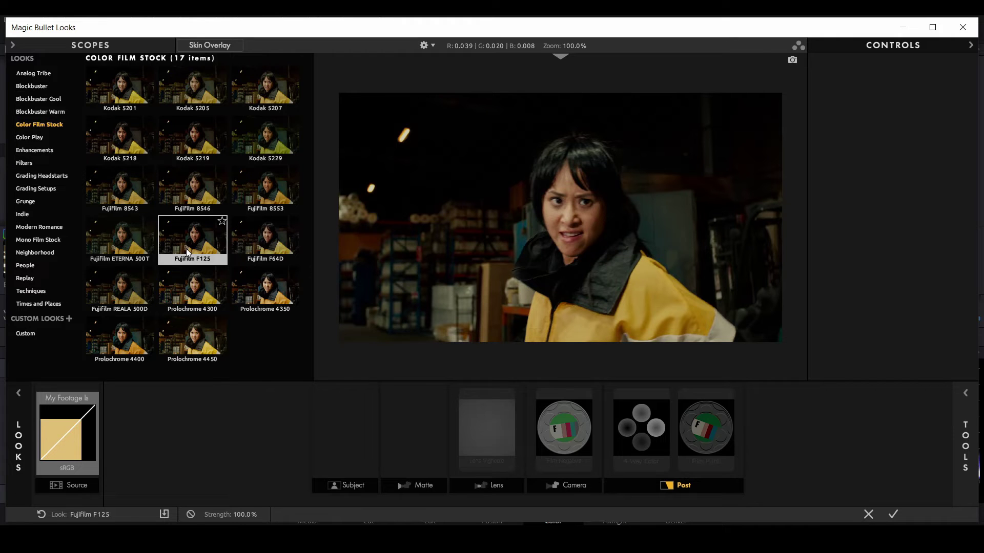
pyautogui.click(186, 248)
# Remove the Lens Vignette tool from the Fujifilm F125 look.
pyautogui.click(660, 419)
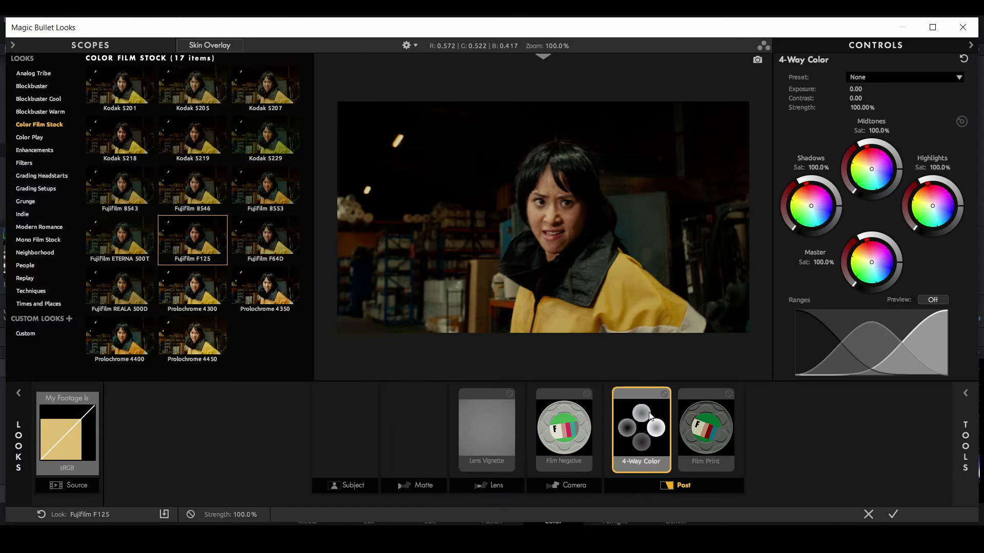
pyautogui.click(500, 434)
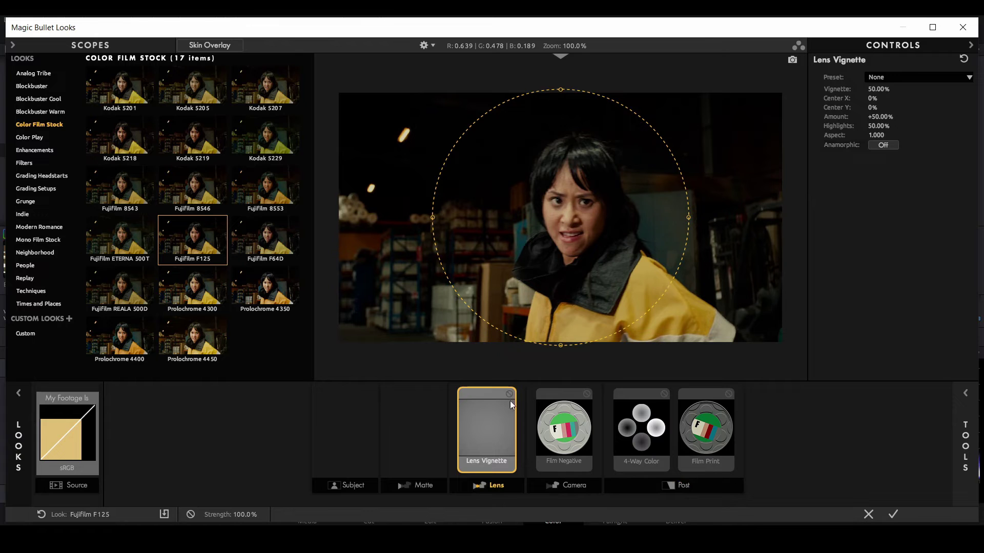
pyautogui.rightClick(500, 422)
pyautogui.click(513, 444)
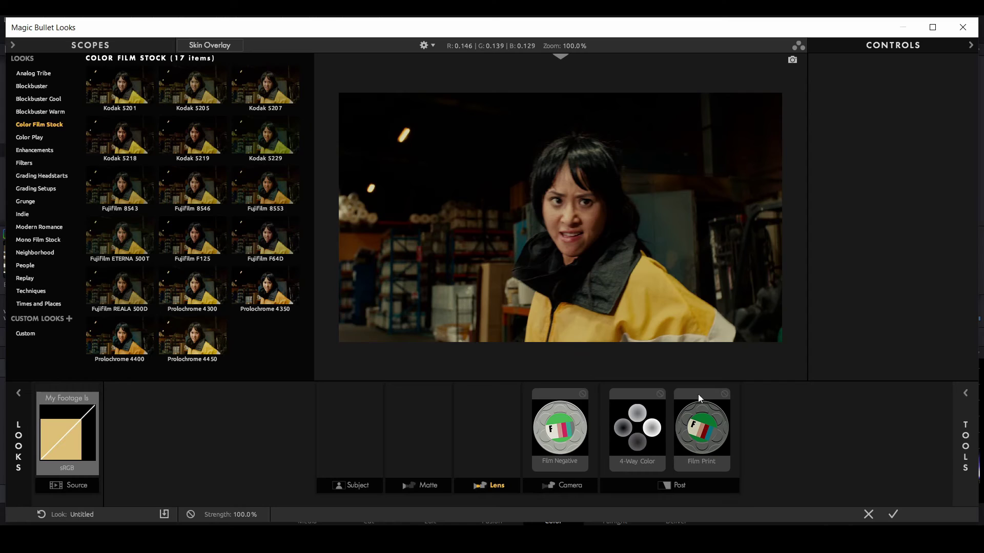
# Review the Film Print and Film Negative settings, and raise the Film Negative's grain to 69.30%.
pyautogui.click(706, 435)
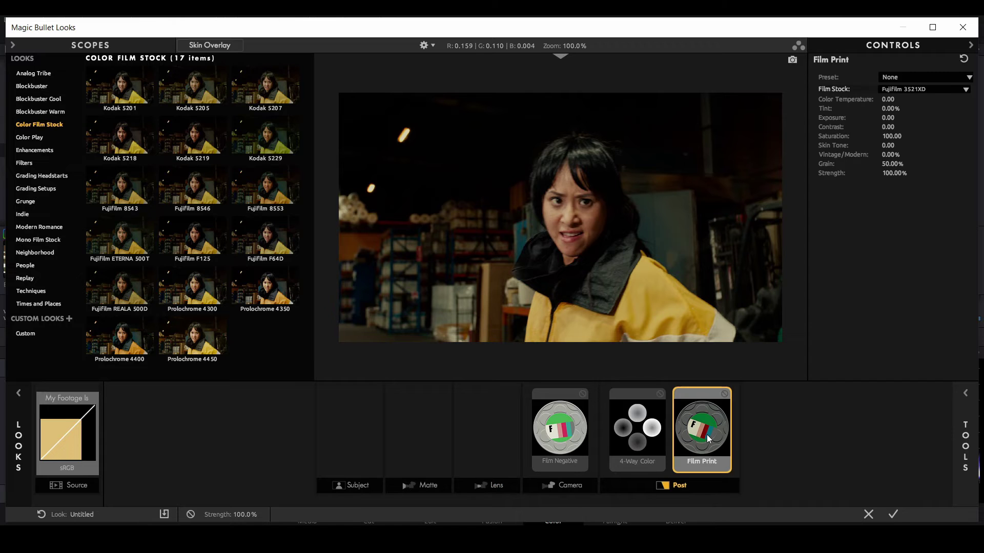
pyautogui.click(577, 423)
pyautogui.click(697, 425)
pyautogui.click(563, 417)
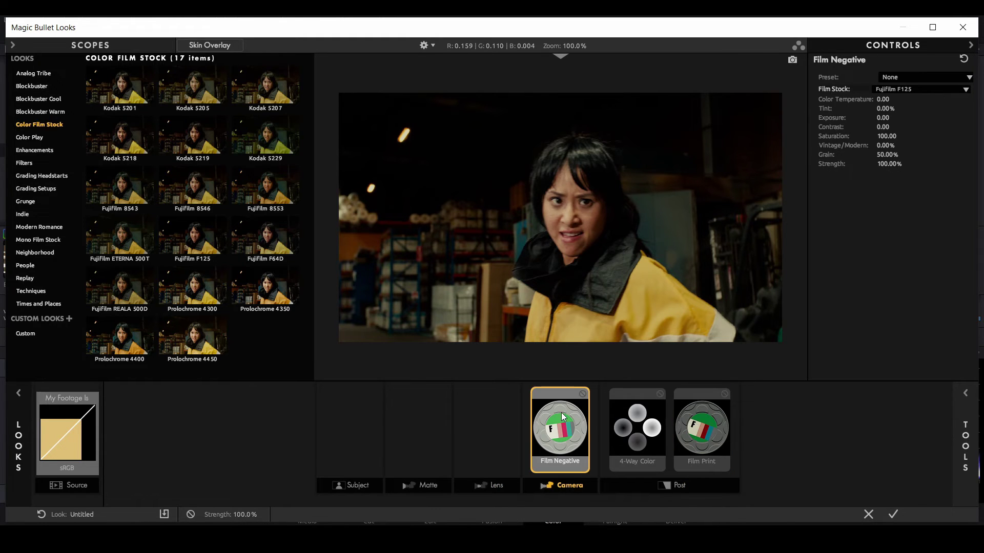
pyautogui.click(917, 90)
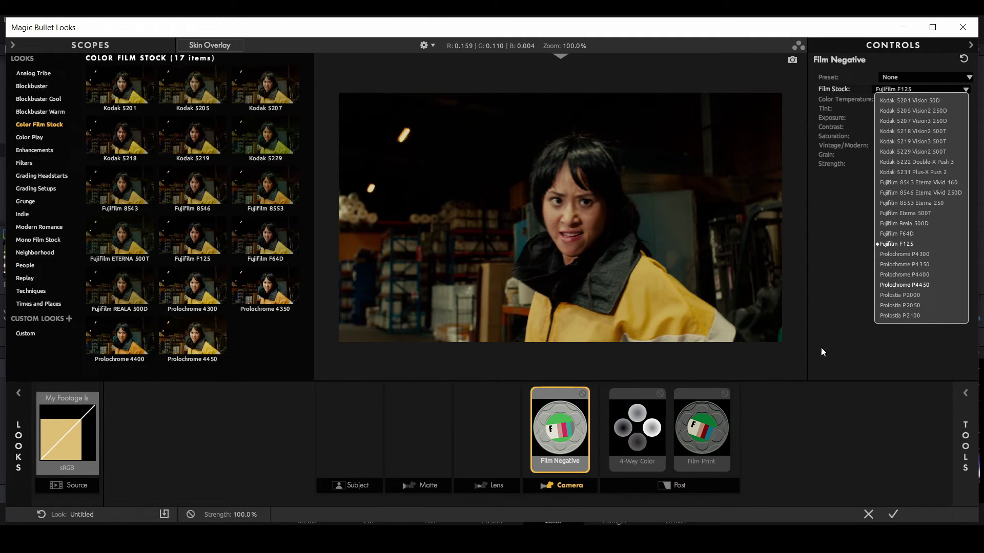
pyautogui.click(839, 201)
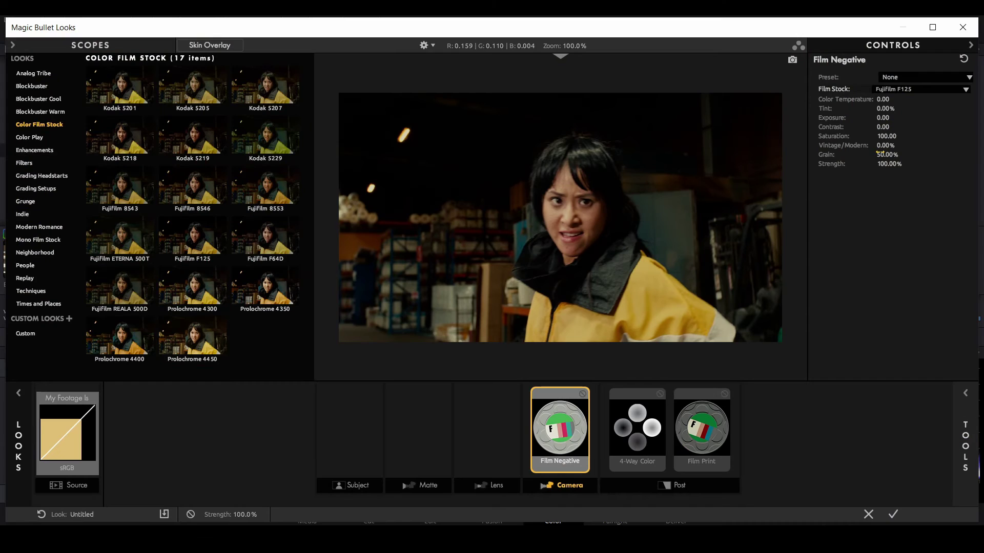
pyautogui.moveTo(883, 154); pyautogui.dragTo(894, 154)
# Raise the Film Print's grain to 63.50% and switch its film stock to Fujifilm 3510.
pyautogui.click(708, 445)
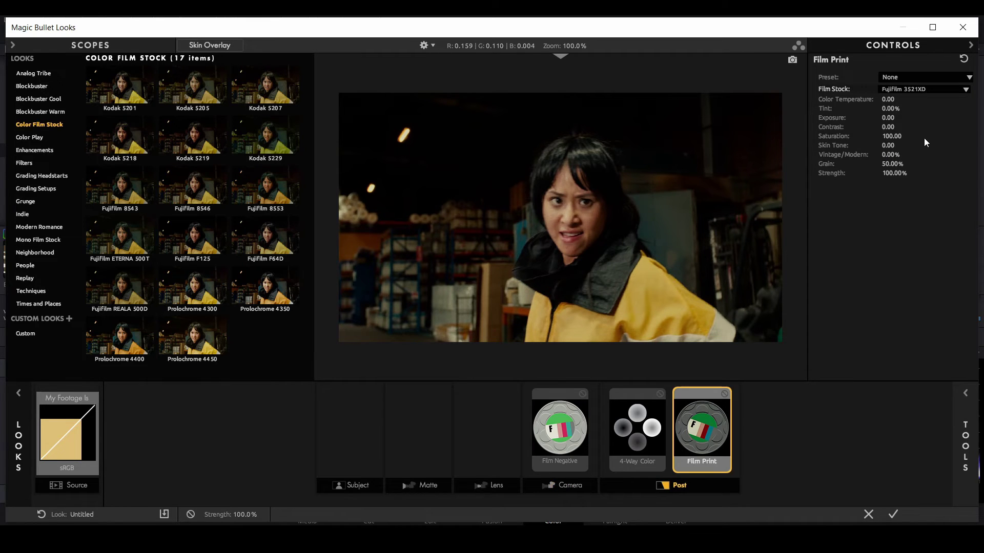
pyautogui.moveTo(892, 168); pyautogui.dragTo(900, 168)
pyautogui.click(907, 90)
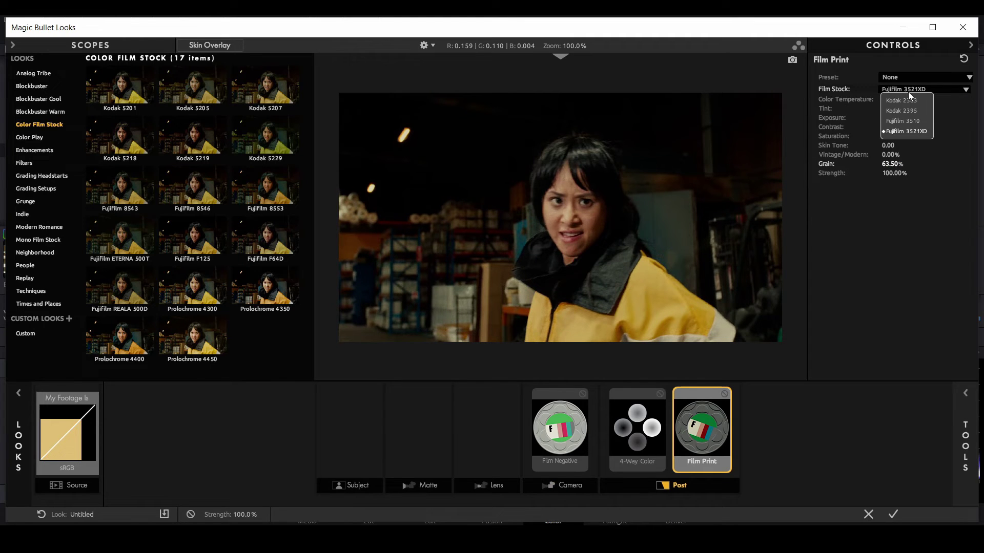
pyautogui.click(923, 122)
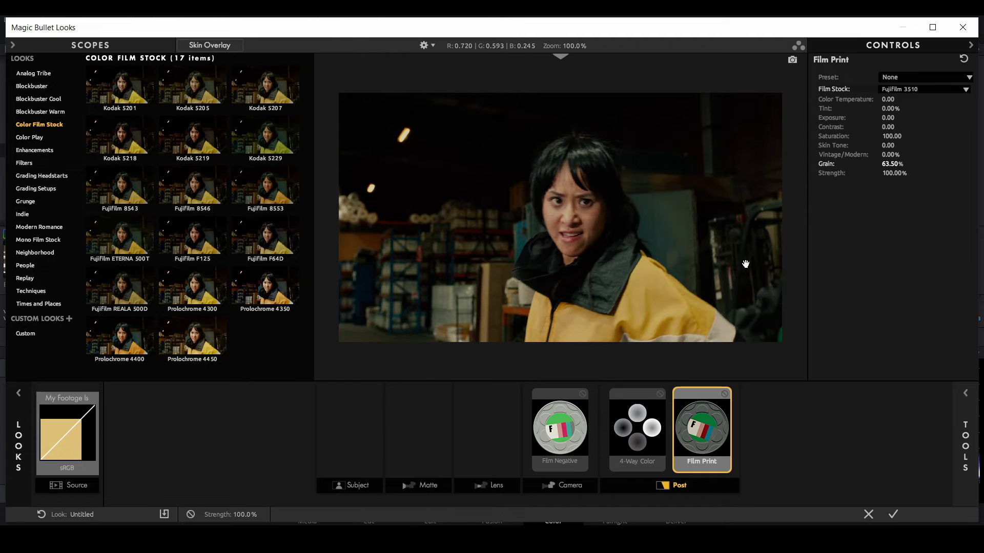
# Browse the Matte and Lens tools, and add the Matte stage's Diffusion tool to the look.
pyautogui.click(560, 428)
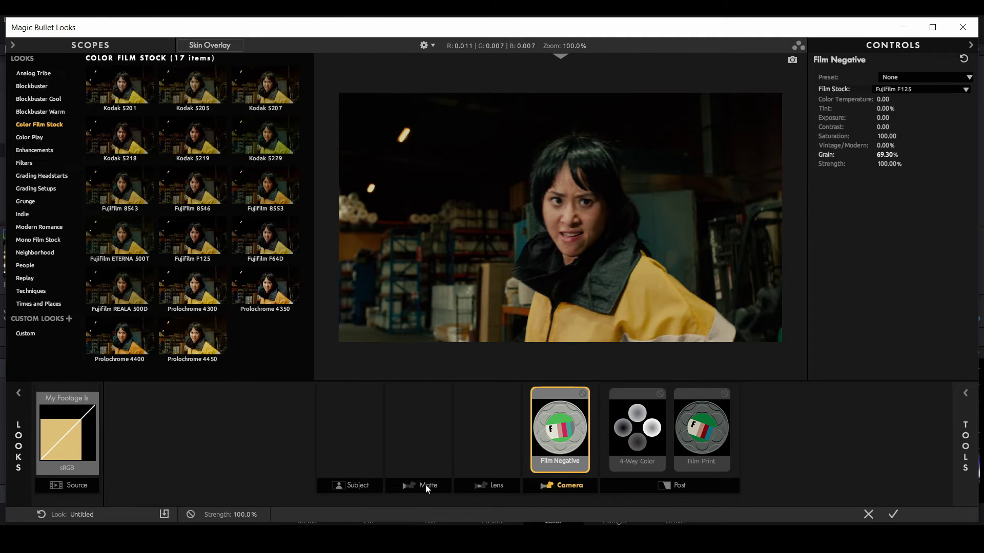
pyautogui.click(426, 485)
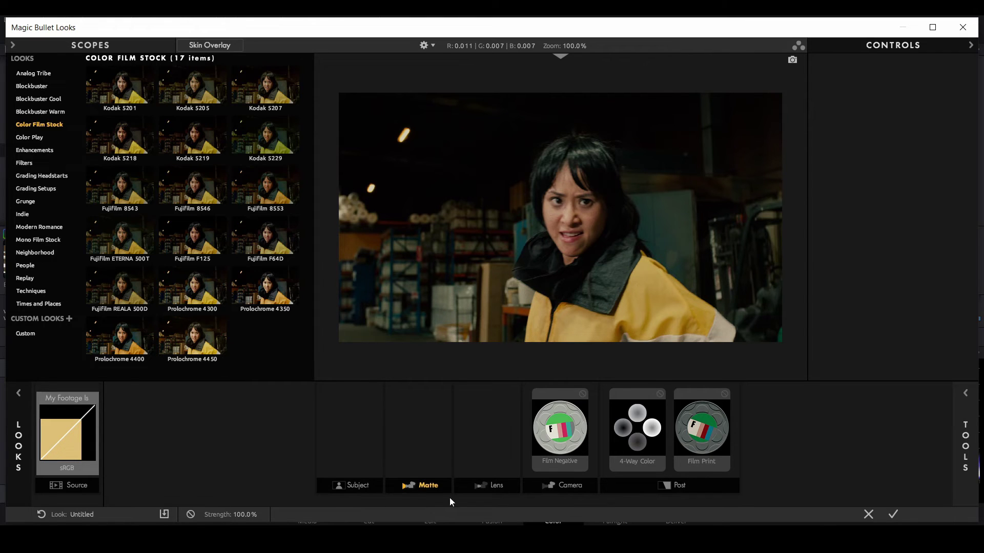
pyautogui.click(968, 461)
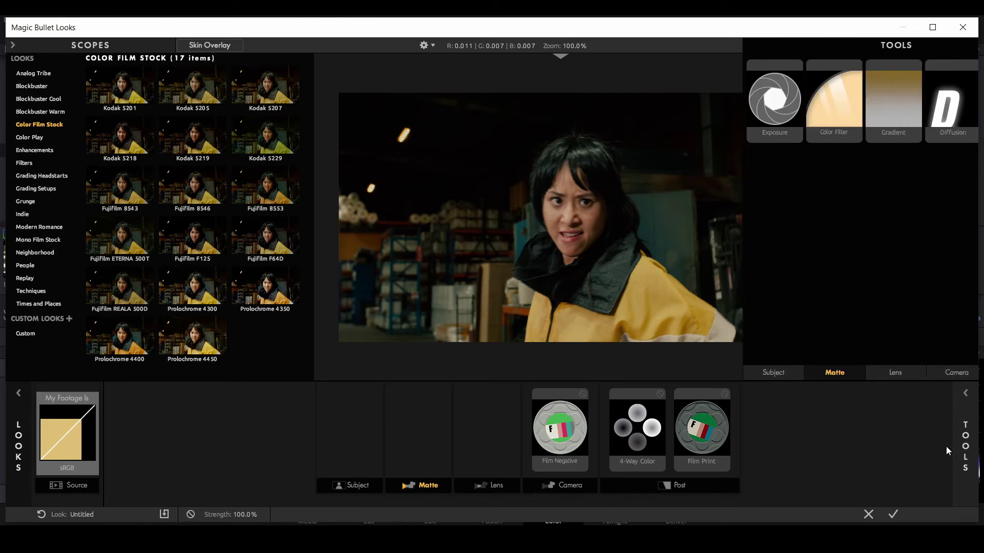
pyautogui.click(967, 408)
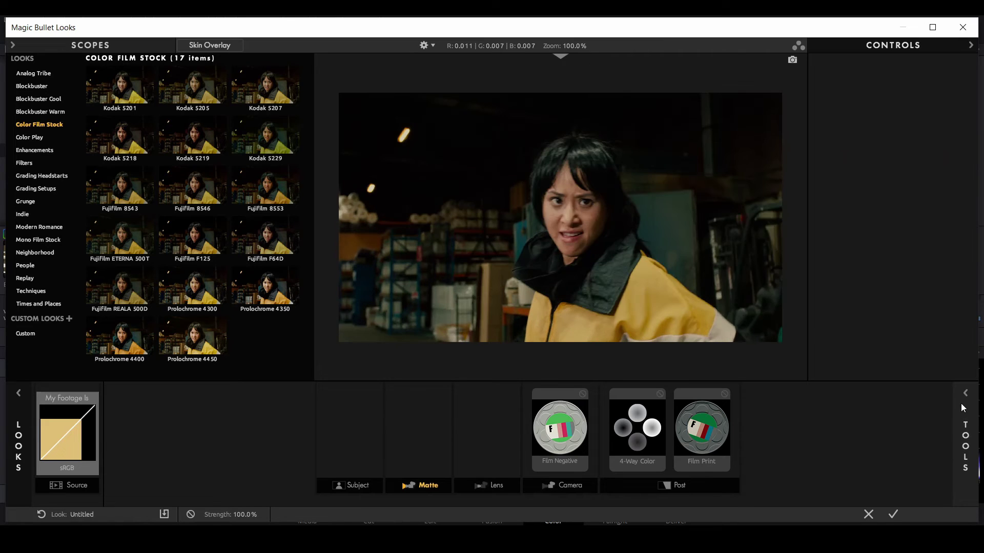
pyautogui.click(961, 403)
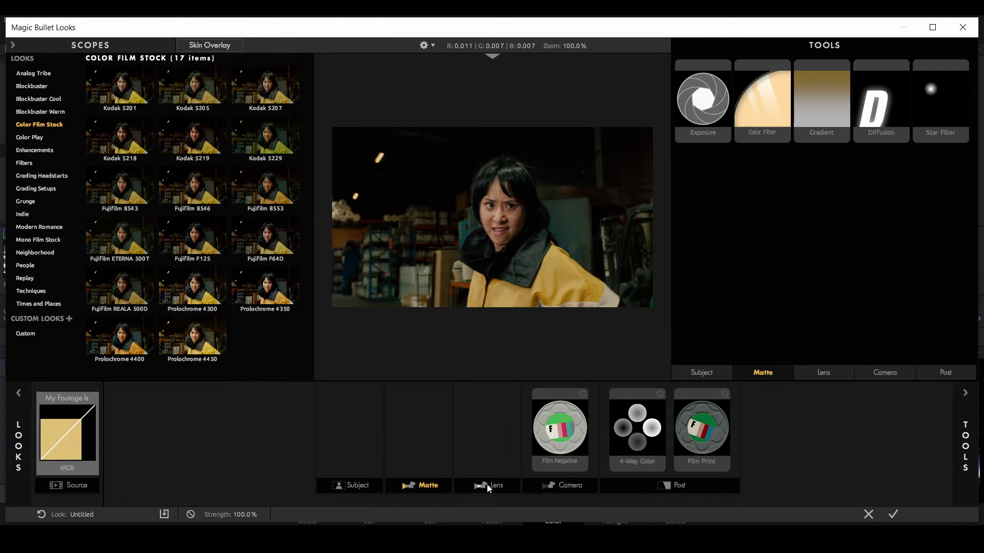
pyautogui.click(836, 374)
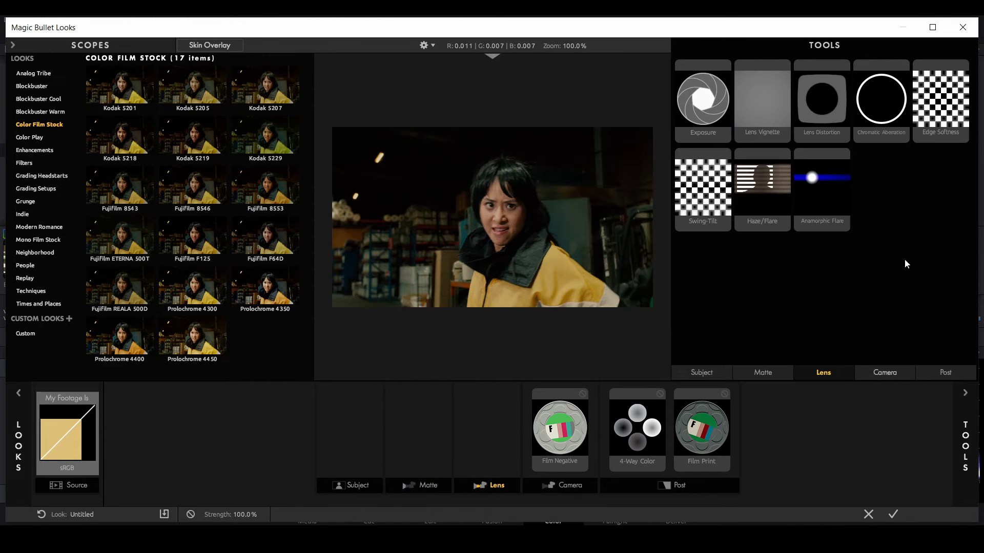
pyautogui.click(779, 375)
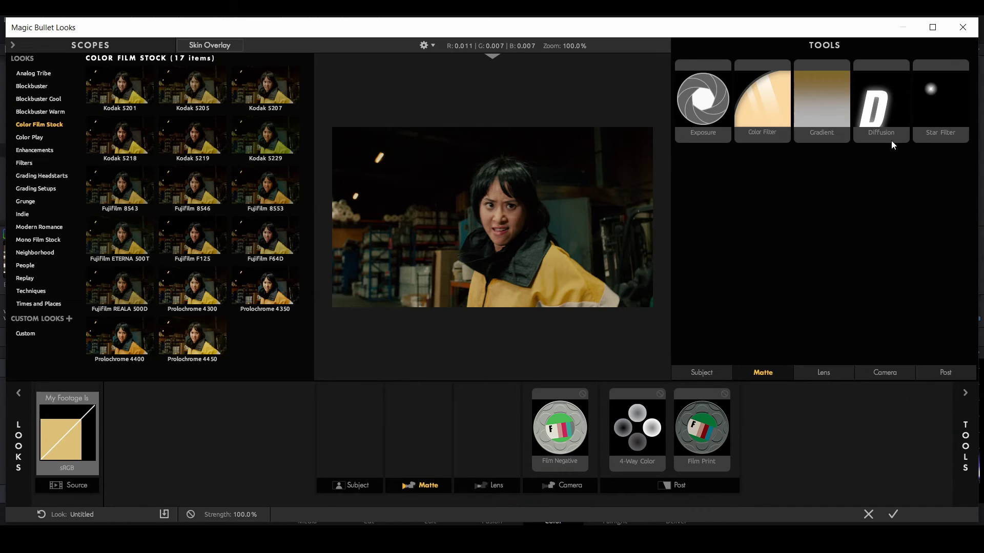
pyautogui.click(880, 107)
pyautogui.click(963, 396)
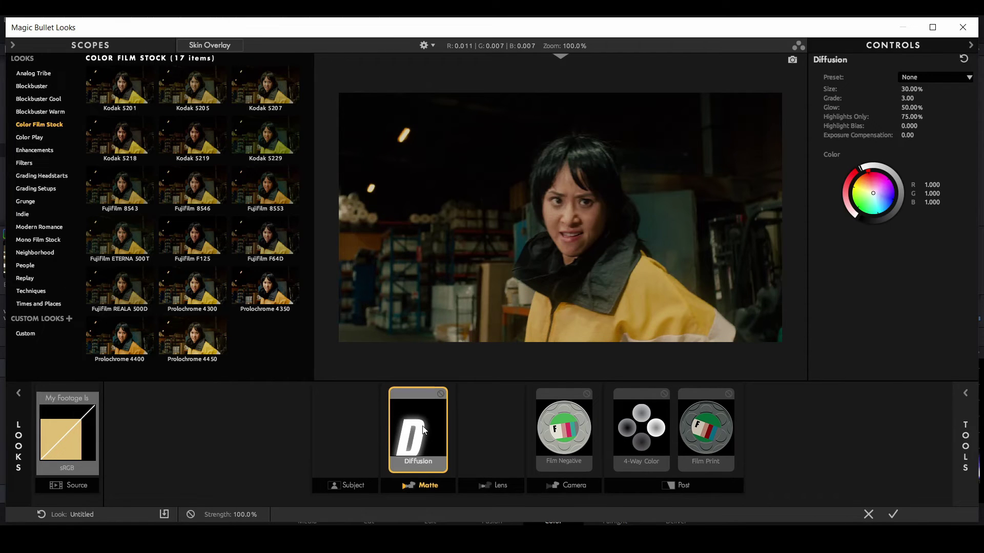
# Compare the close-up image with the Diffusion tool switched off and on.
pyautogui.scroll(1, 584, 261)
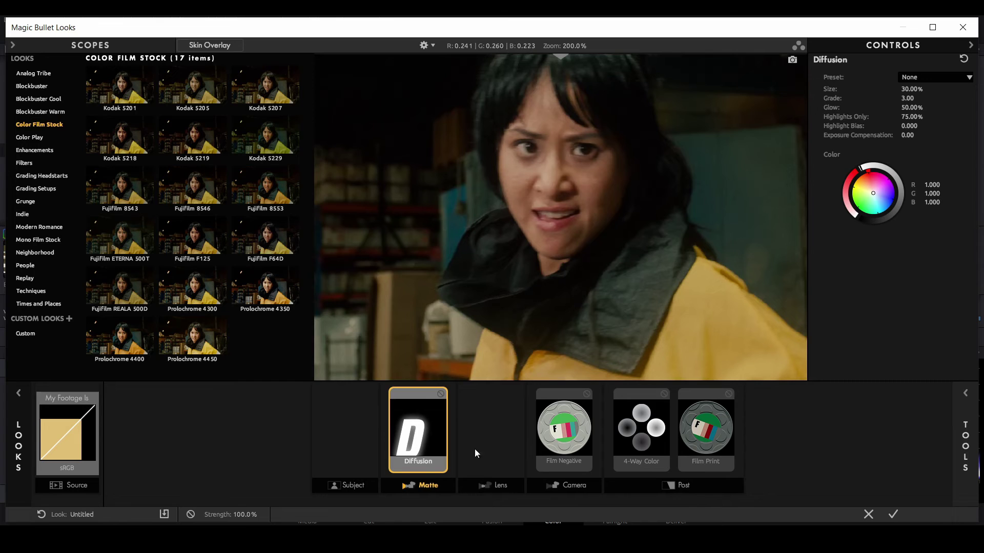
pyautogui.click(441, 395)
pyautogui.click(442, 395)
pyautogui.click(441, 395)
pyautogui.click(442, 395)
pyautogui.click(441, 394)
pyautogui.click(441, 395)
pyautogui.click(442, 394)
pyautogui.click(441, 394)
# Set the Diffusion size to 6.01% and check the result at different magnifications.
pyautogui.moveTo(907, 89); pyautogui.dragTo(881, 89)
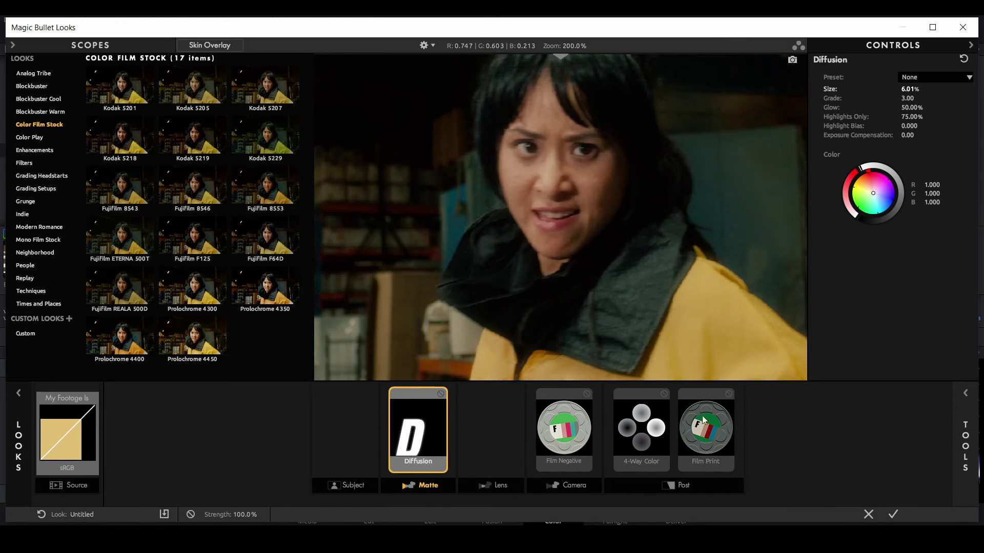
pyautogui.scroll(-3, 648, 272)
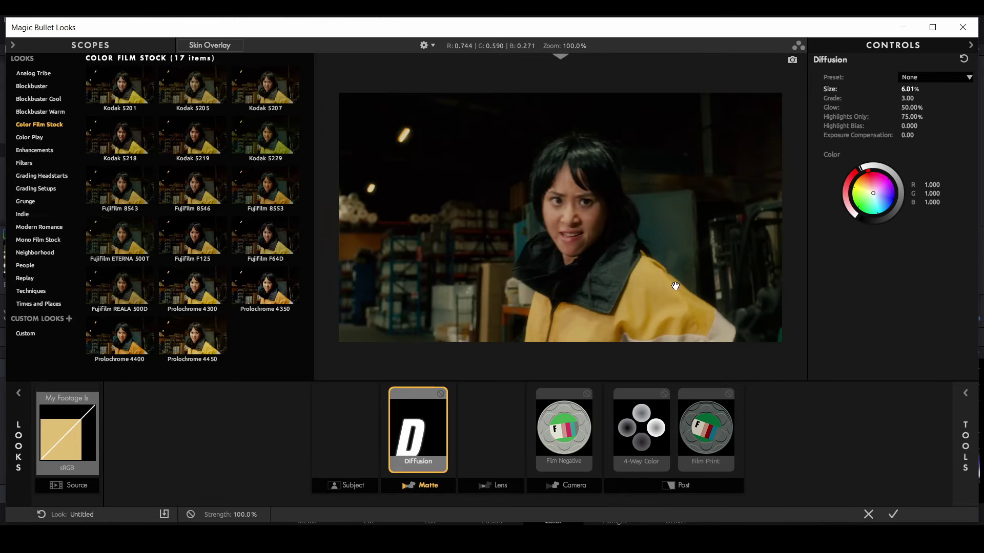
pyautogui.scroll(2, 654, 274)
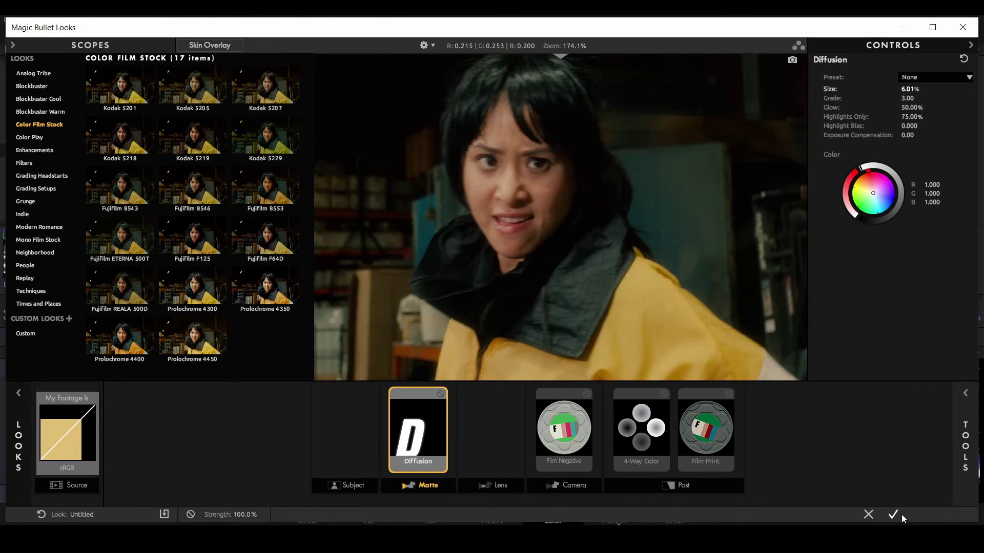
# Accept the finished look for the clip and try adjusting its overall strength.
pyautogui.click(893, 514)
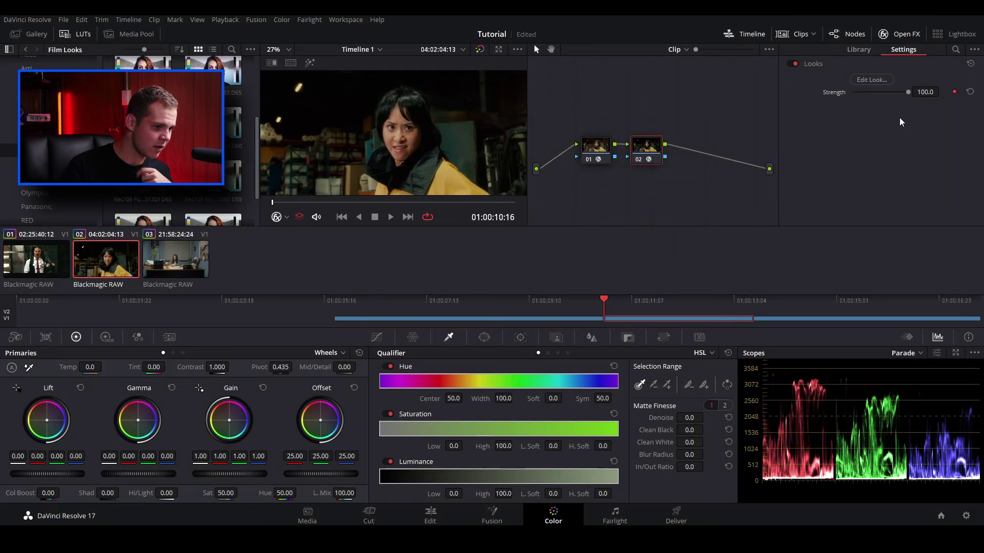
pyautogui.moveTo(925, 95); pyautogui.dragTo(847, 106)
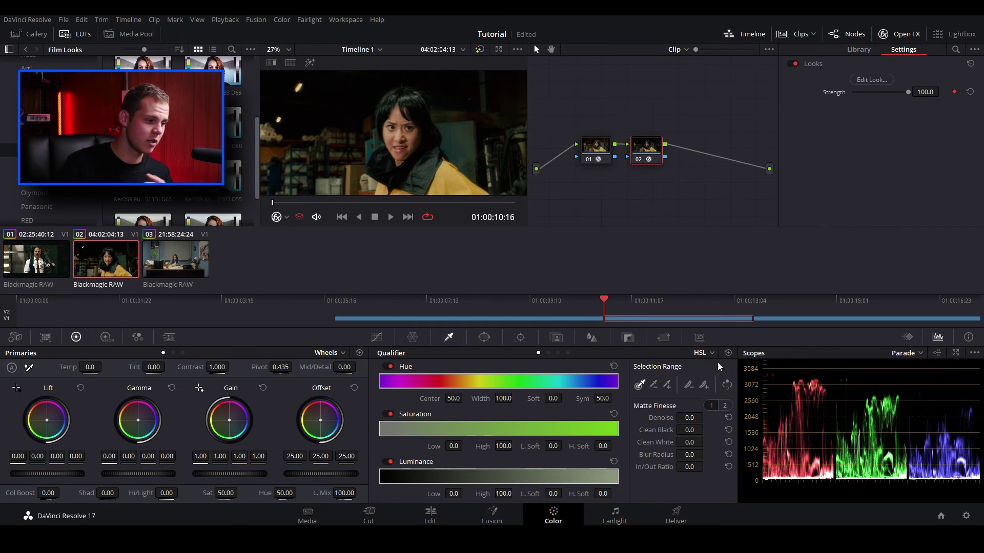
# Switch the node graph to Timeline level and connect a new node between the source and the output.
pyautogui.click(685, 50)
pyautogui.click(692, 78)
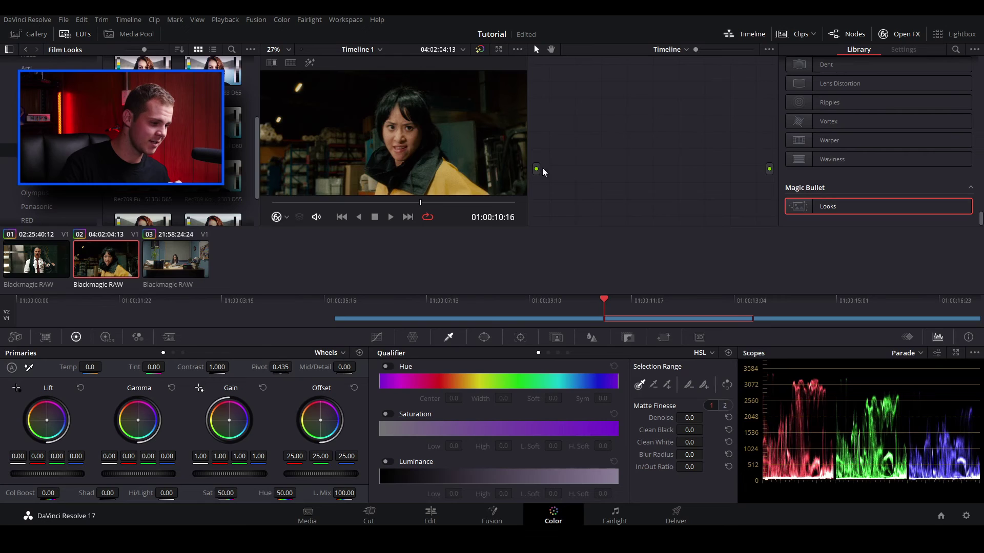
pyautogui.rightClick(563, 173)
pyautogui.moveTo(615, 188)
pyautogui.click(738, 190)
pyautogui.moveTo(563, 177); pyautogui.dragTo(605, 177)
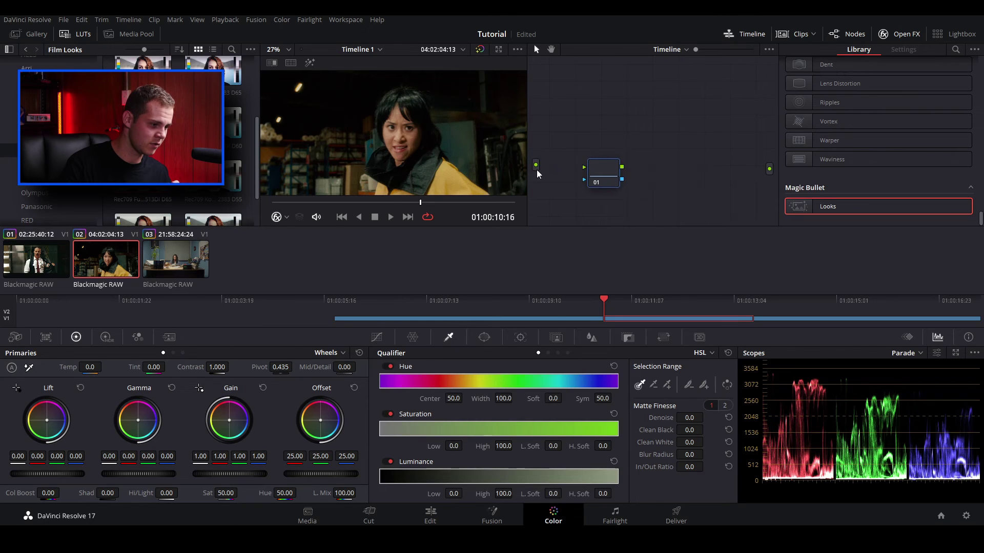
pyautogui.moveTo(584, 171); pyautogui.dragTo(524, 179)
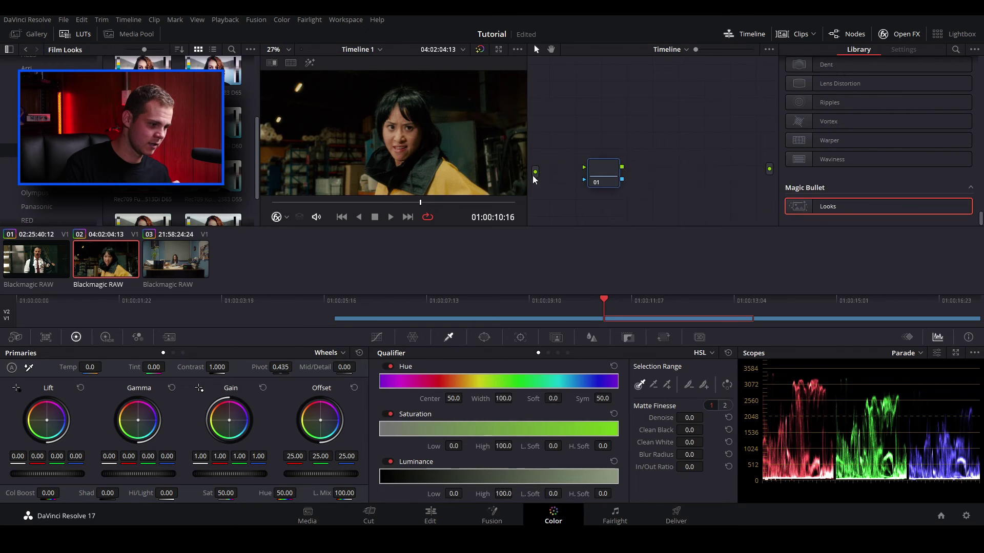
pyautogui.moveTo(584, 172); pyautogui.dragTo(535, 172)
pyautogui.moveTo(622, 167); pyautogui.dragTo(769, 169)
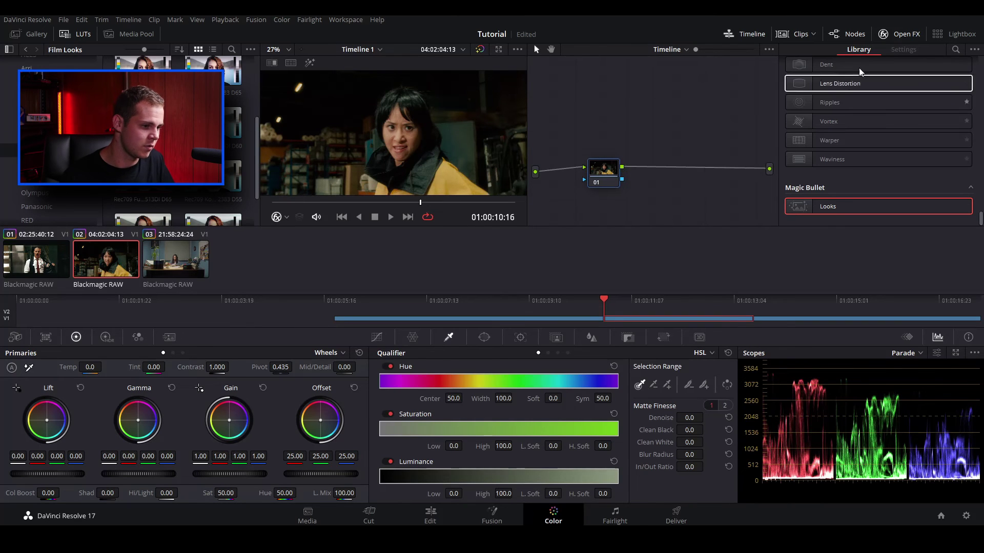
# Apply the Flicker Addition effect to the timeline node.
pyautogui.scroll(6, 901, 103)
pyautogui.scroll(10, 908, 176)
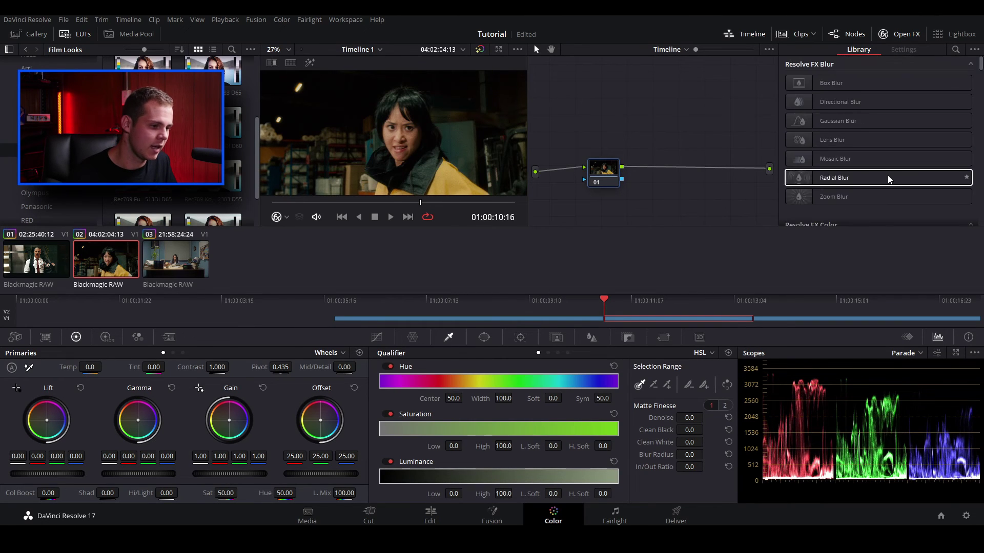
pyautogui.scroll(-3, 917, 178)
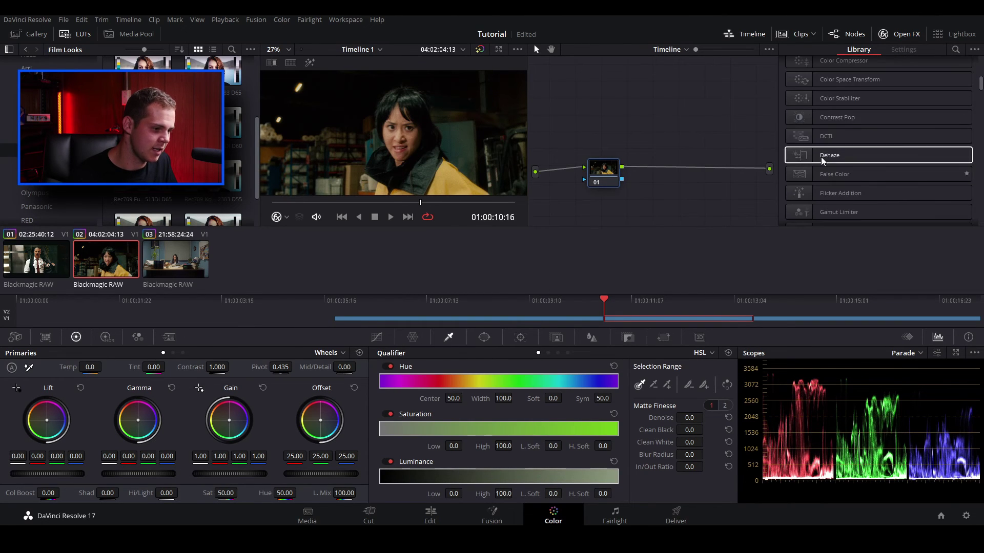
pyautogui.scroll(-1, 864, 122)
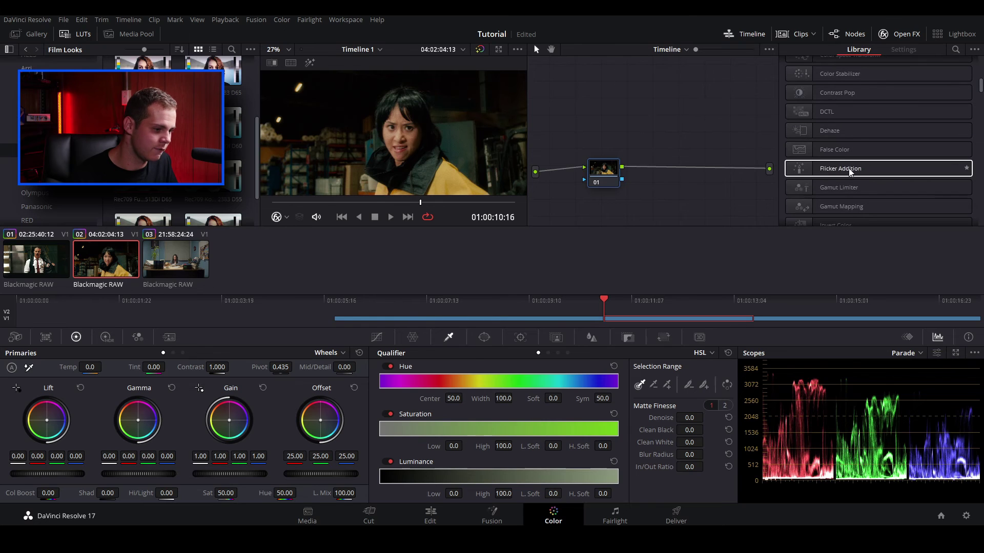
pyautogui.moveTo(852, 169); pyautogui.dragTo(602, 176)
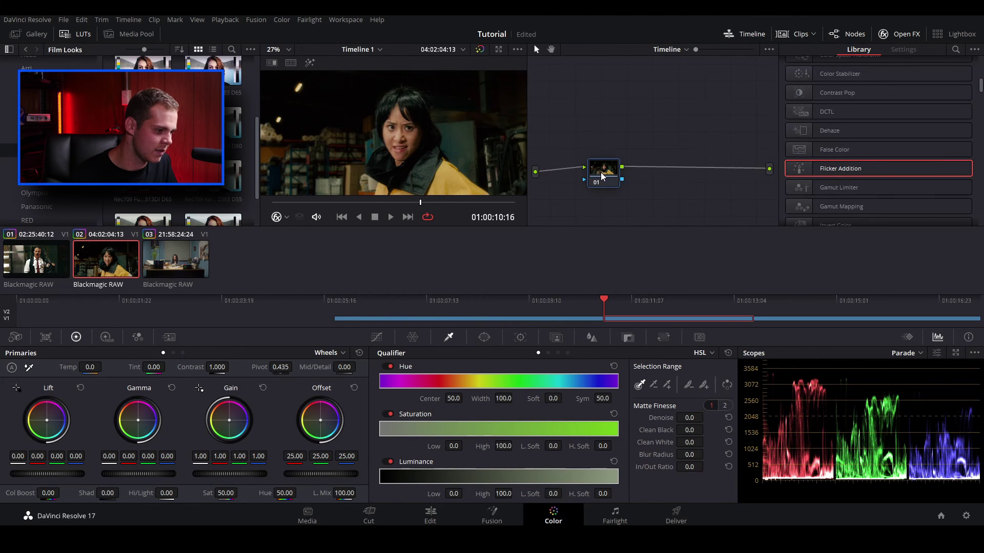
# Preview the flicker, and set its range to 0.023, speed to 3.147 and smoothness to 0.312.
pyautogui.scroll(2, 418, 154)
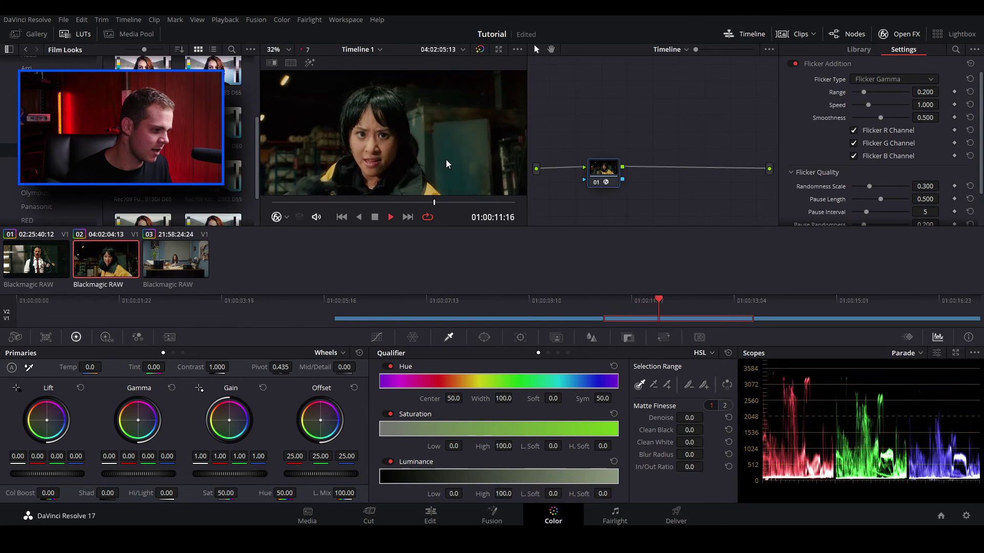
pyautogui.press('space')
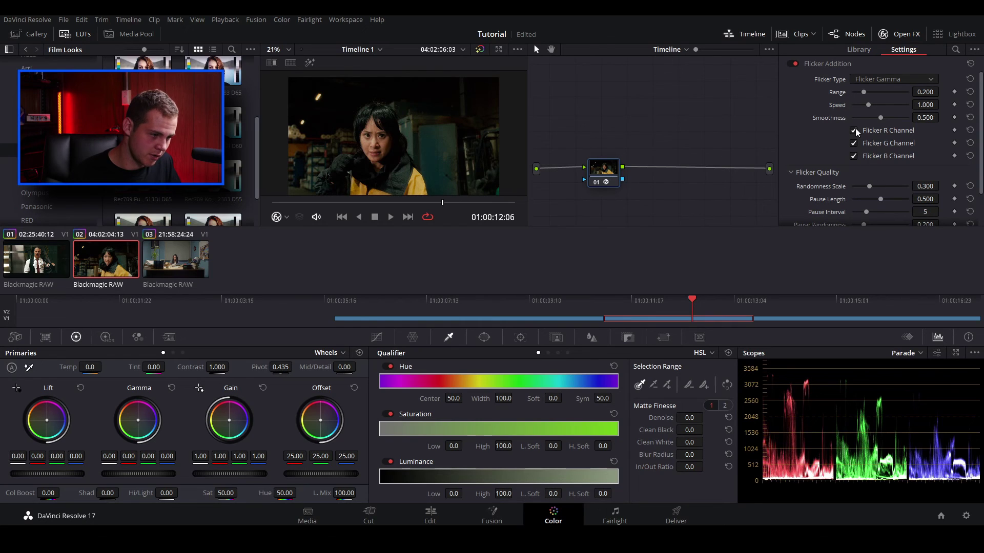
pyautogui.moveTo(872, 109); pyautogui.dragTo(904, 112)
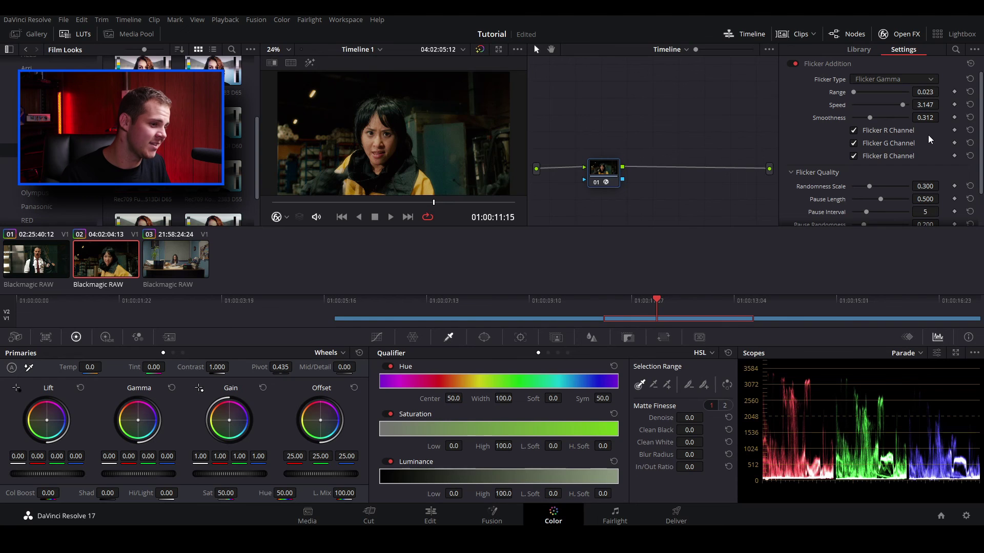
# Play back the timeline and check the flicker effect on all three clips.
pyautogui.press('space')
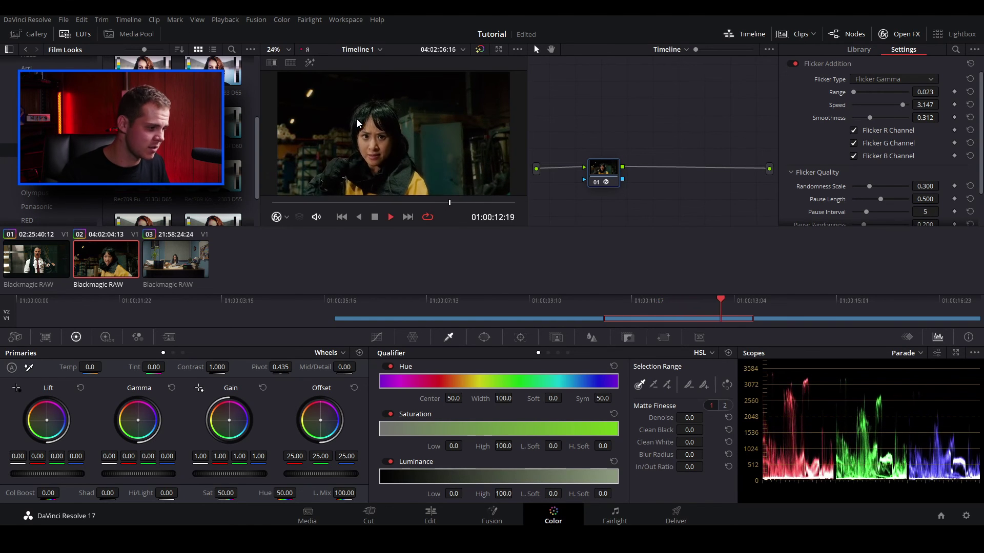
pyautogui.scroll(-1, 348, 171)
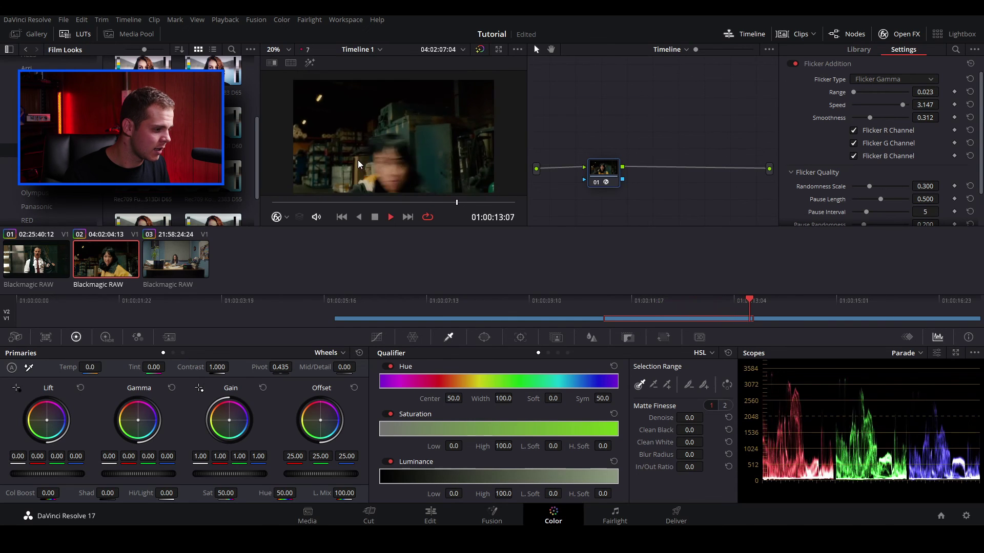
pyautogui.click(168, 263)
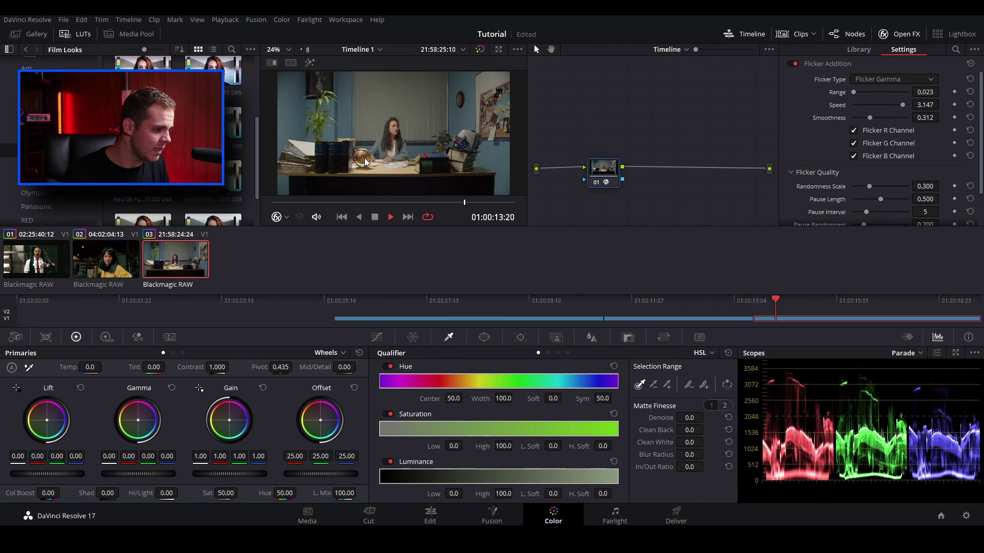
pyautogui.click(124, 276)
pyautogui.click(47, 266)
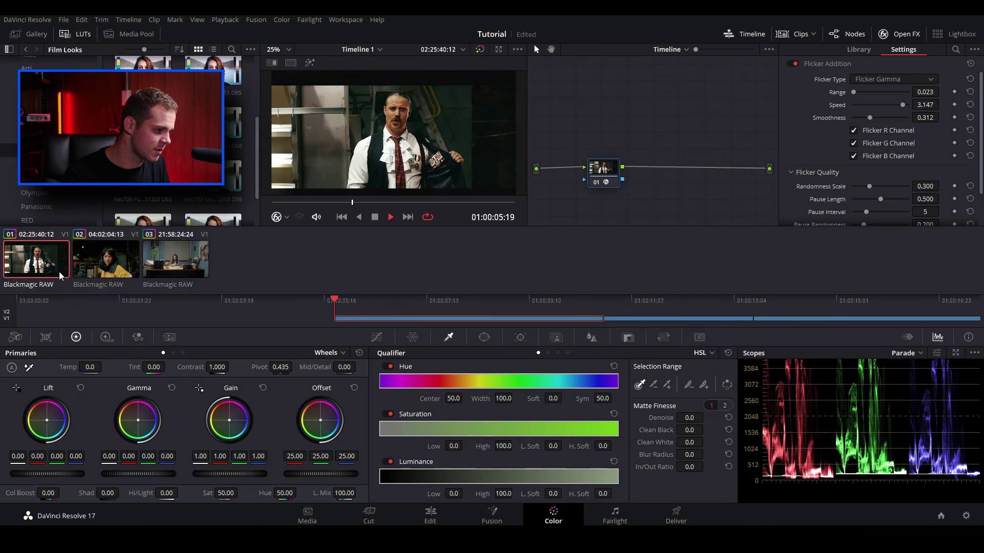